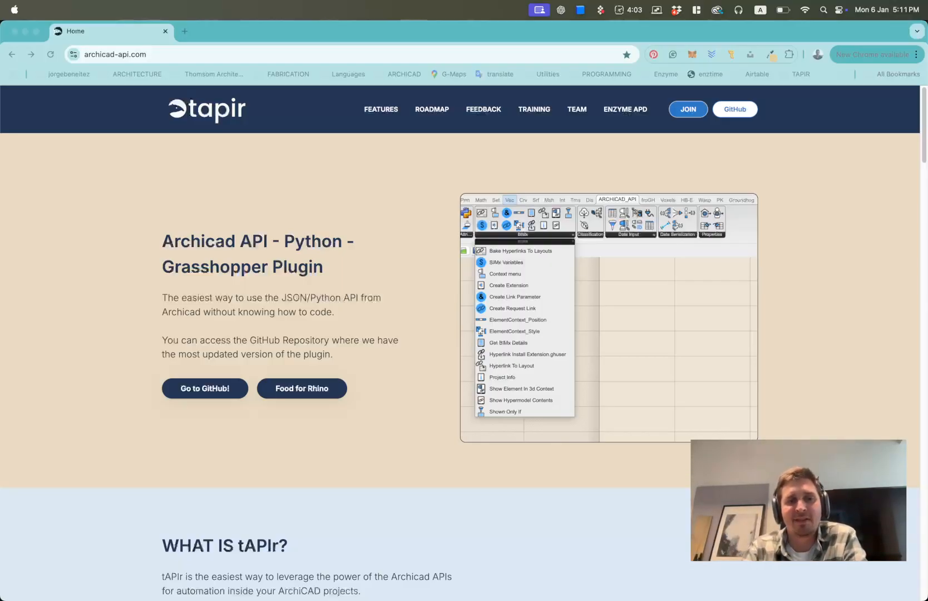
pyautogui.hotkey('ctrl', 'Up')
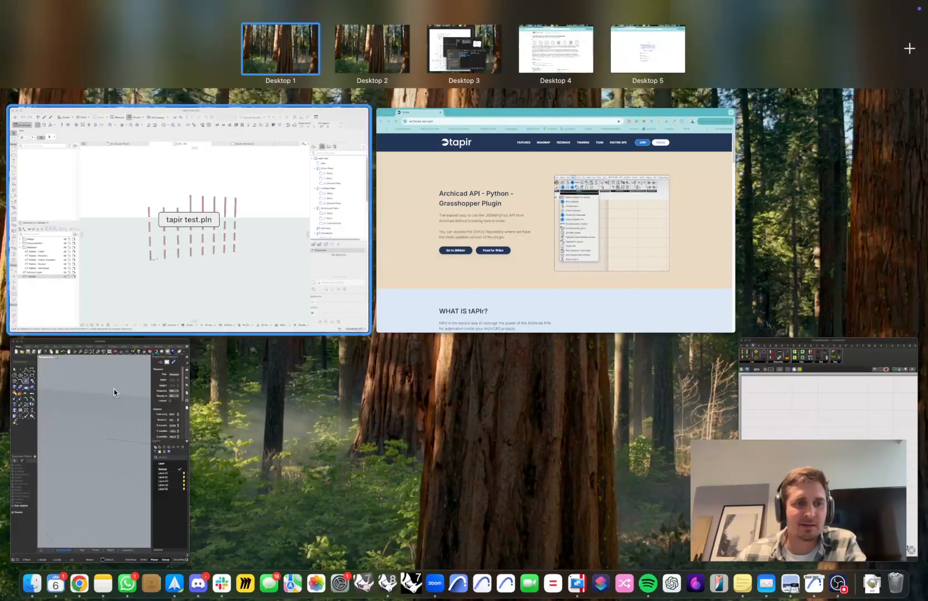
pyautogui.click(636, 239)
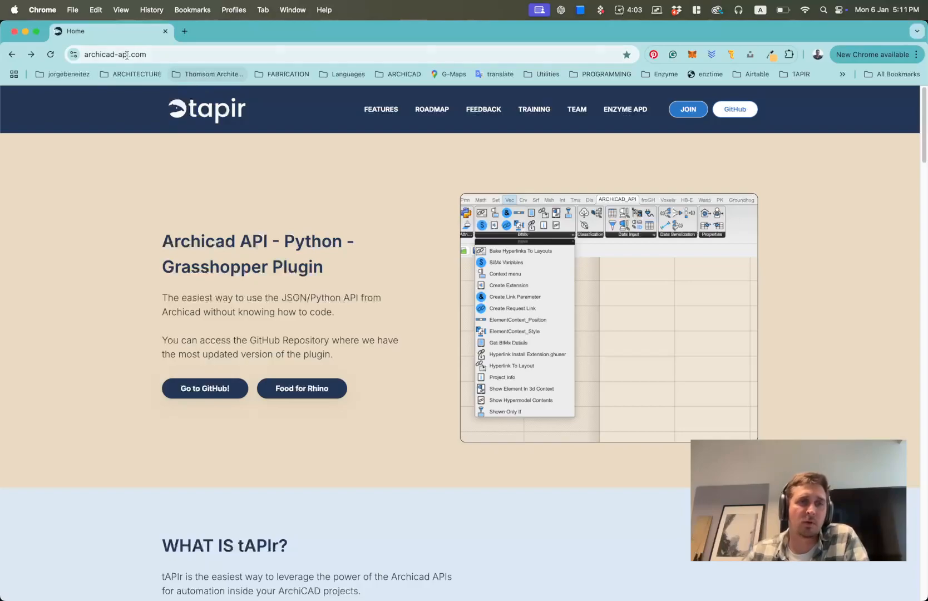
pyautogui.click(109, 51)
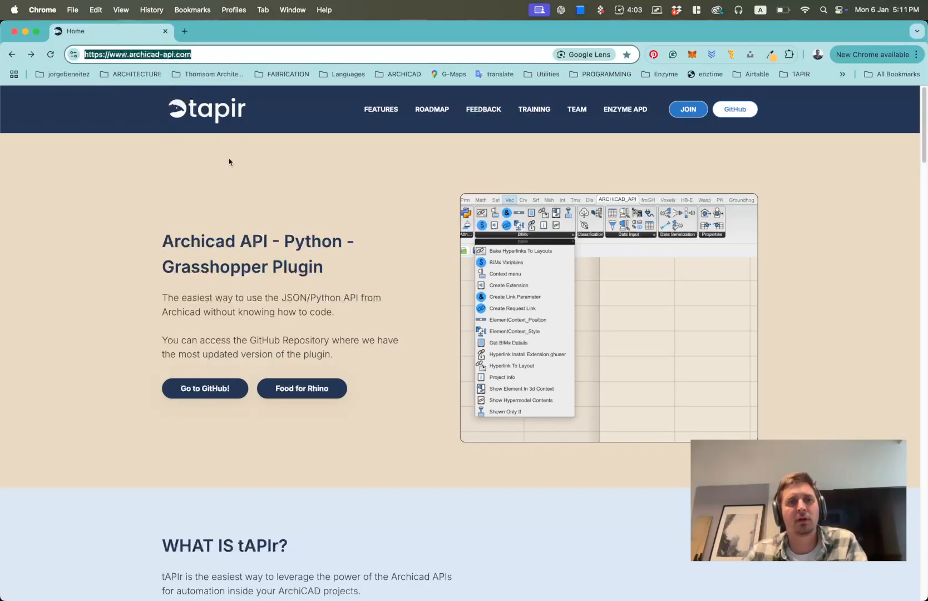
pyautogui.click(267, 199)
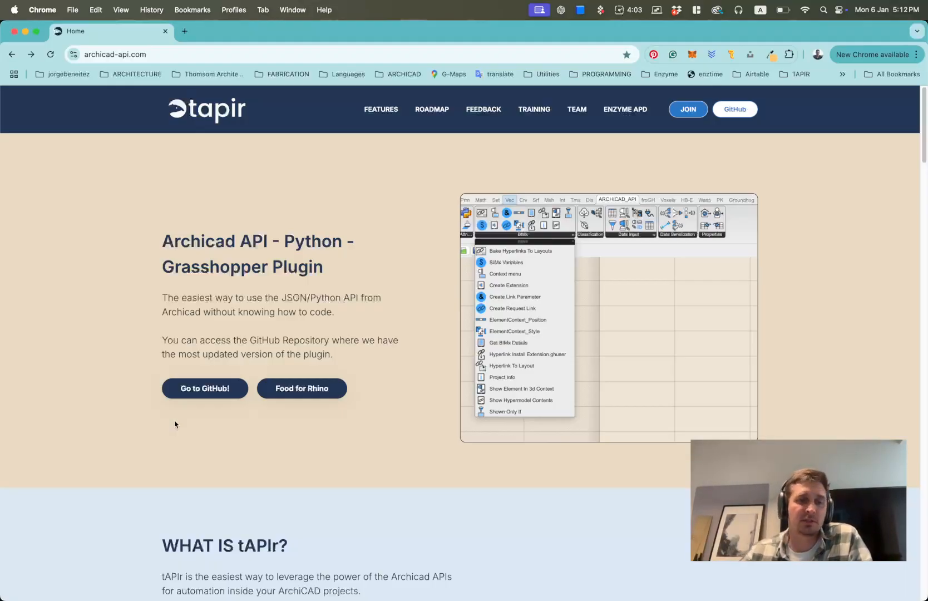
# Step: Open the Tapir GitHub repository from the archicad-api.com home page and go to the README's Archicad Add-On installation section
pyautogui.click(204, 389)
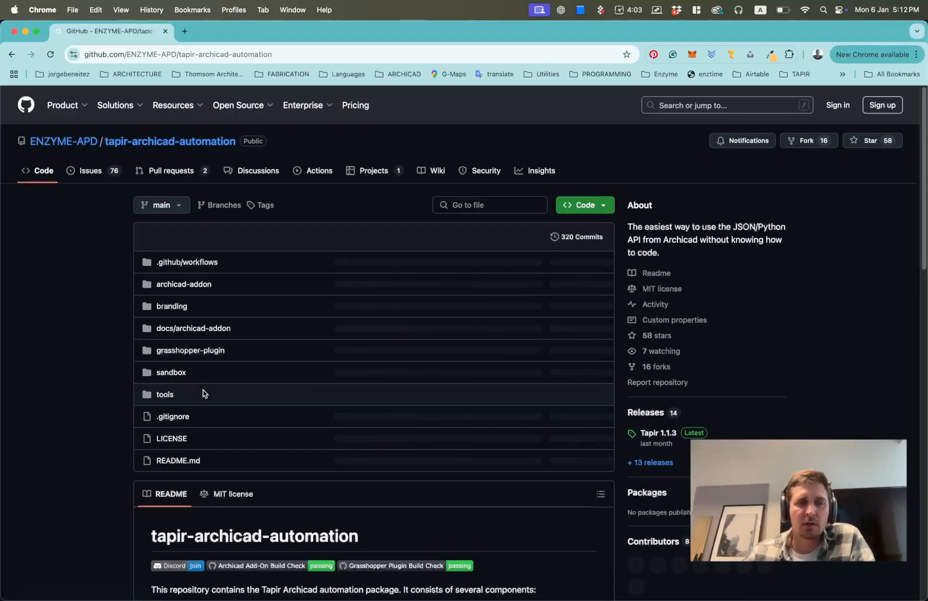
pyautogui.scroll(-2, 336, 468)
pyautogui.scroll(-5, 337, 468)
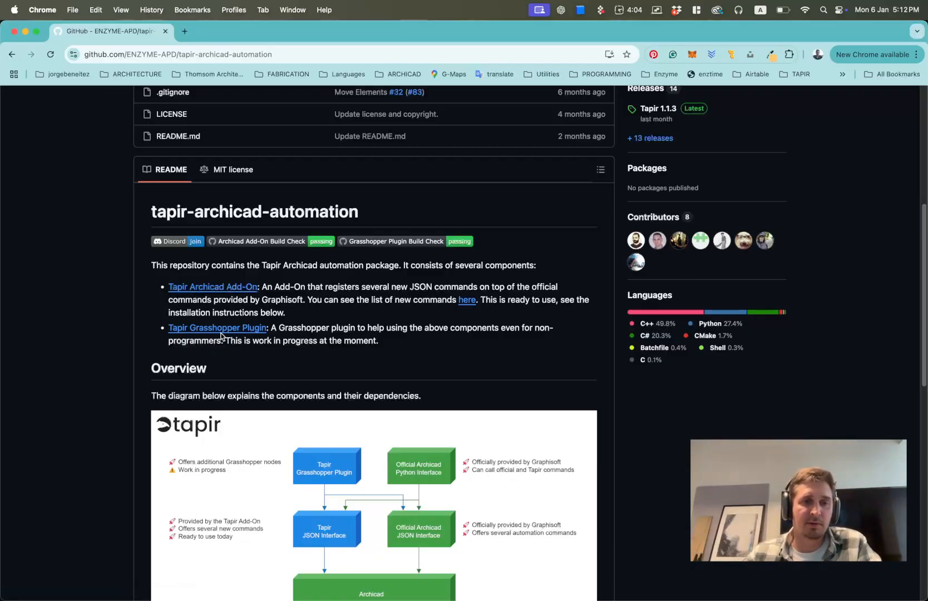
pyautogui.scroll(-6, 311, 373)
pyautogui.scroll(2, 353, 366)
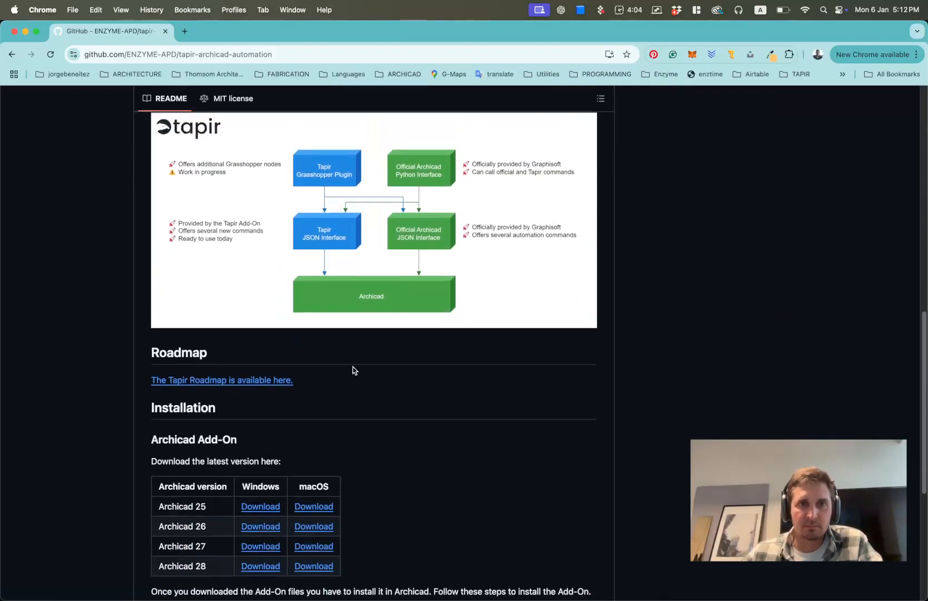
pyautogui.scroll(-2, 366, 404)
pyautogui.scroll(-2, 367, 406)
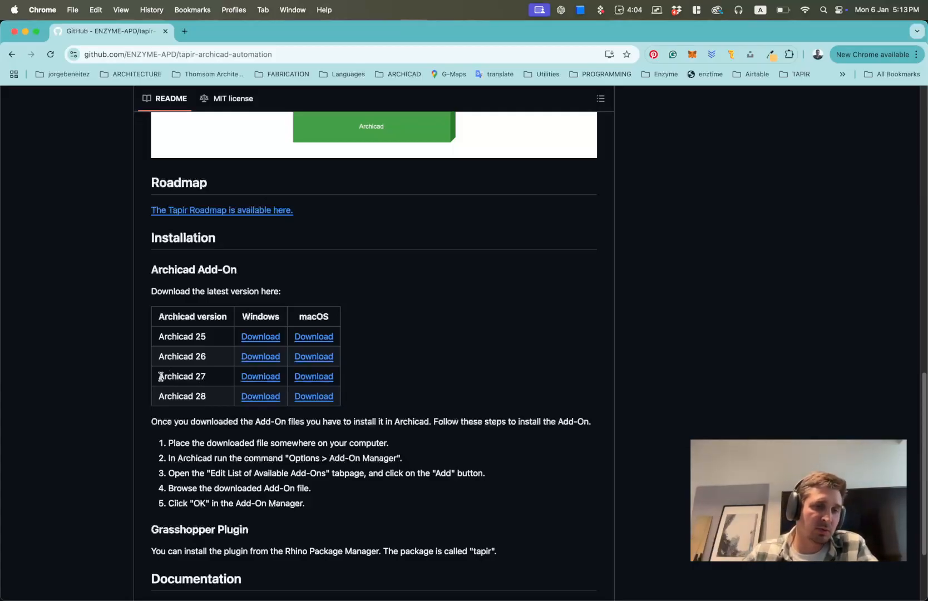
# Step: Download the macOS Tapir Add-On for Archicad 28 and open the downloaded TapirAddOn_AC28_Mac.zip
pyautogui.moveTo(159, 376); pyautogui.dragTo(194, 398)
pyautogui.click(204, 397)
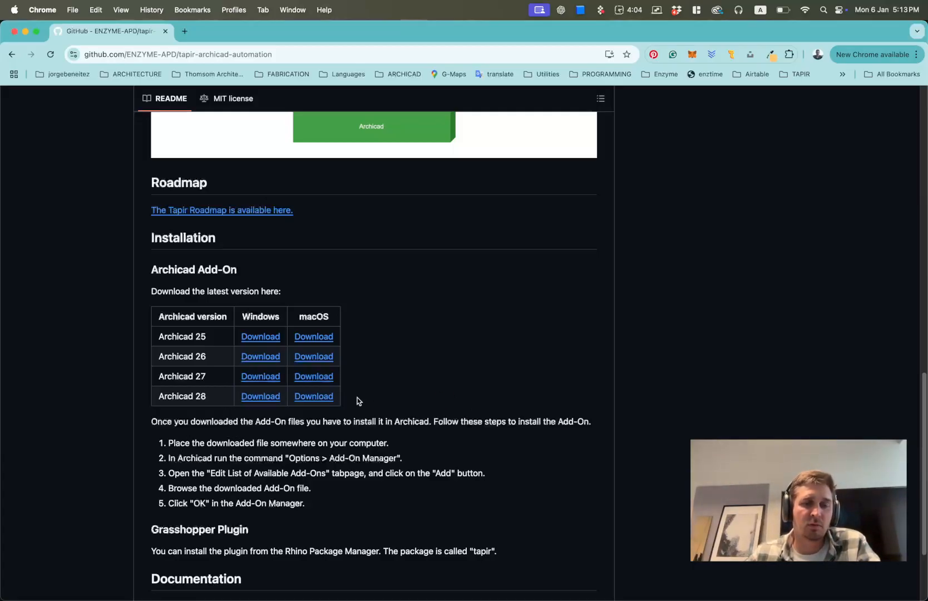
pyautogui.click(312, 398)
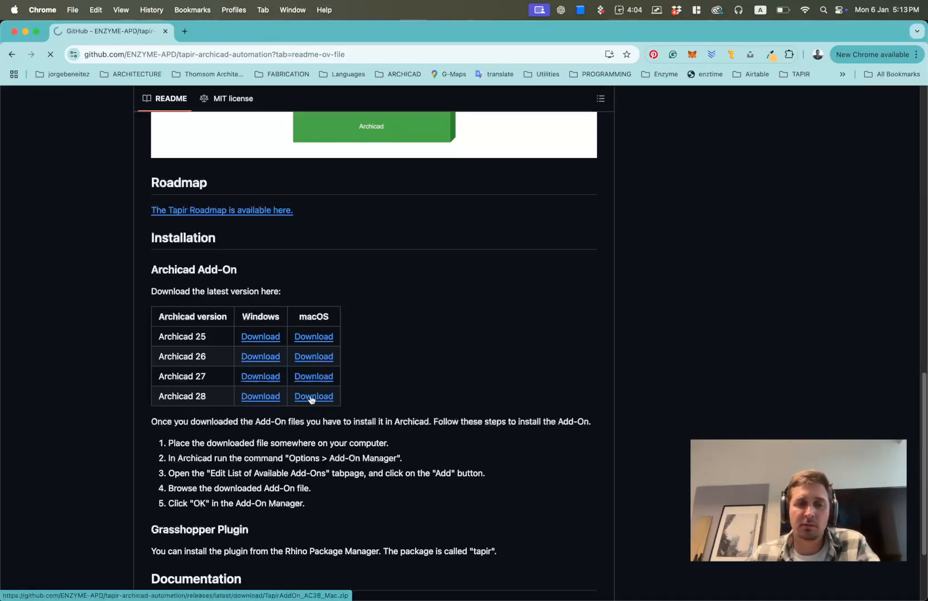
pyautogui.moveTo(872, 586)
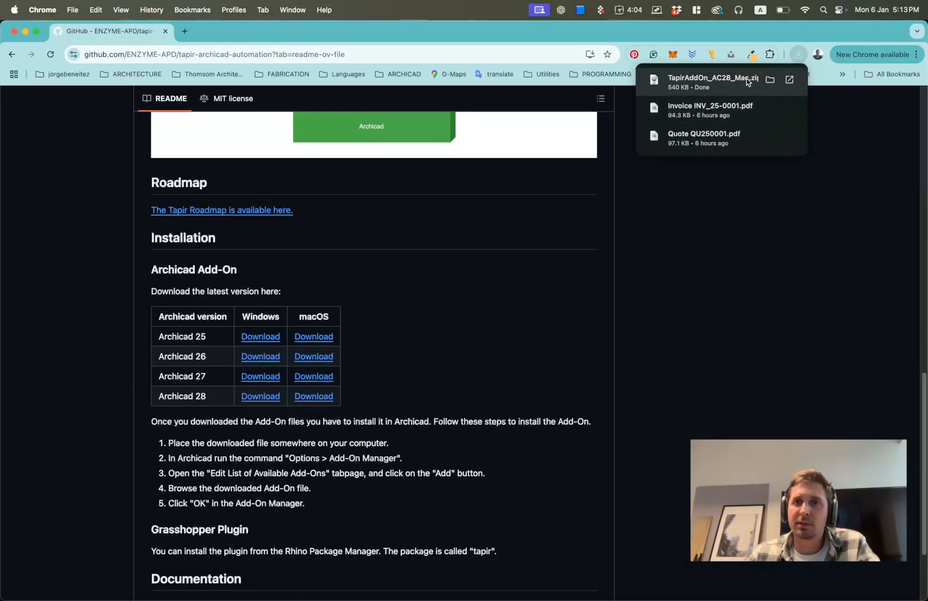
pyautogui.click(695, 82)
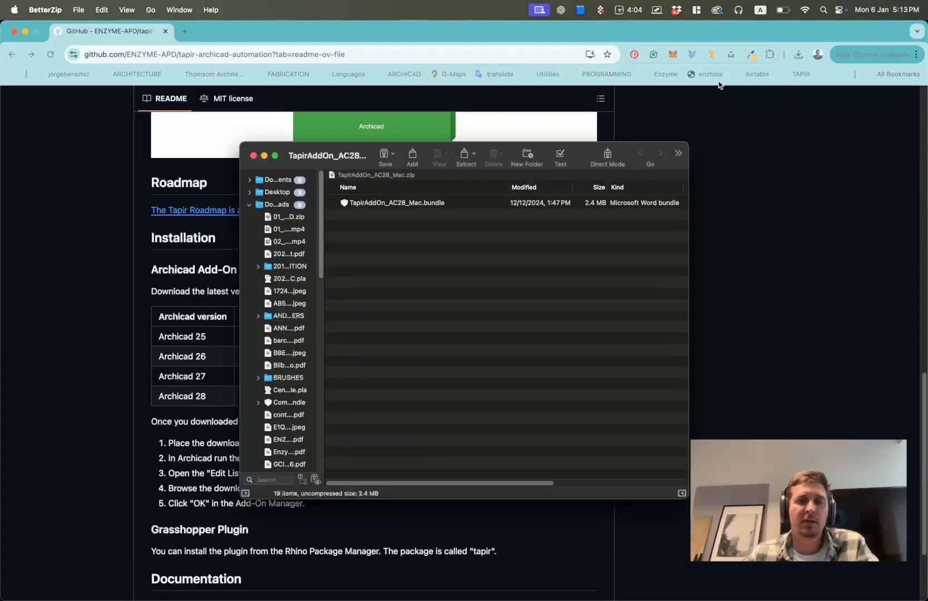
# Step: Try to extract TapirAddOn_AC28_Mac.bundle into Applications/Graphisoft/Archicad 28/Add-Ons, cancel the extraction and close the archive
pyautogui.rightClick(417, 205)
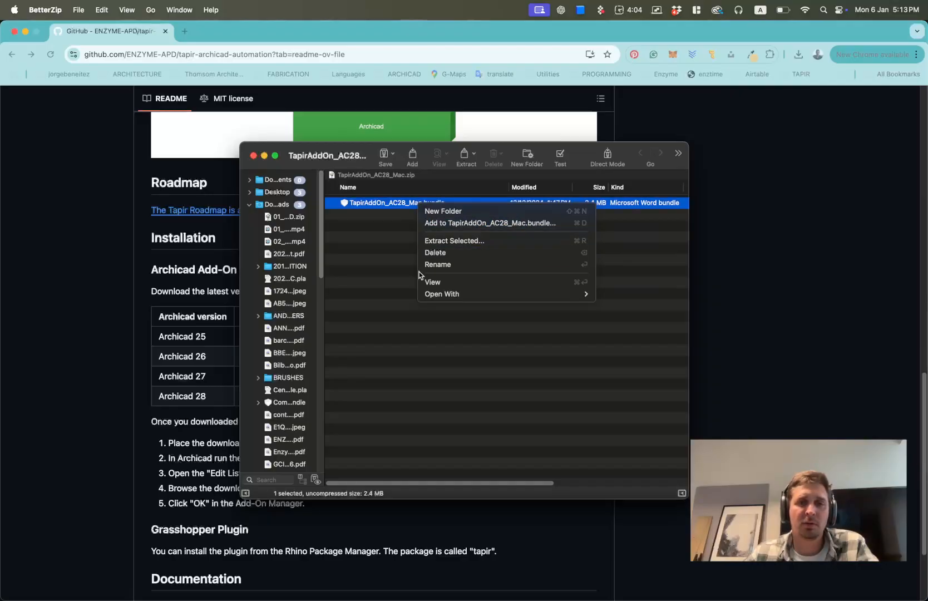
pyautogui.click(474, 241)
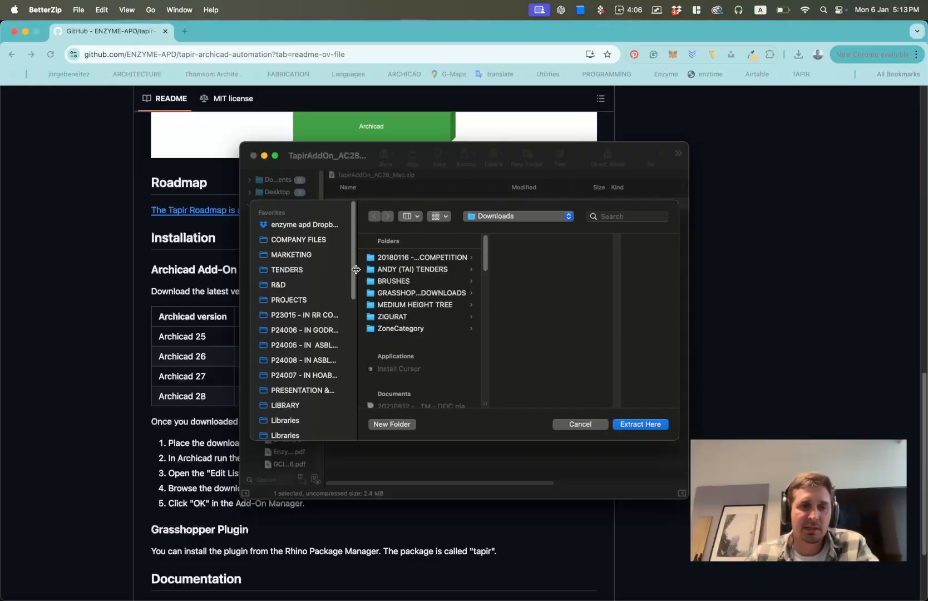
pyautogui.scroll(-2, 314, 341)
pyautogui.scroll(-4, 305, 301)
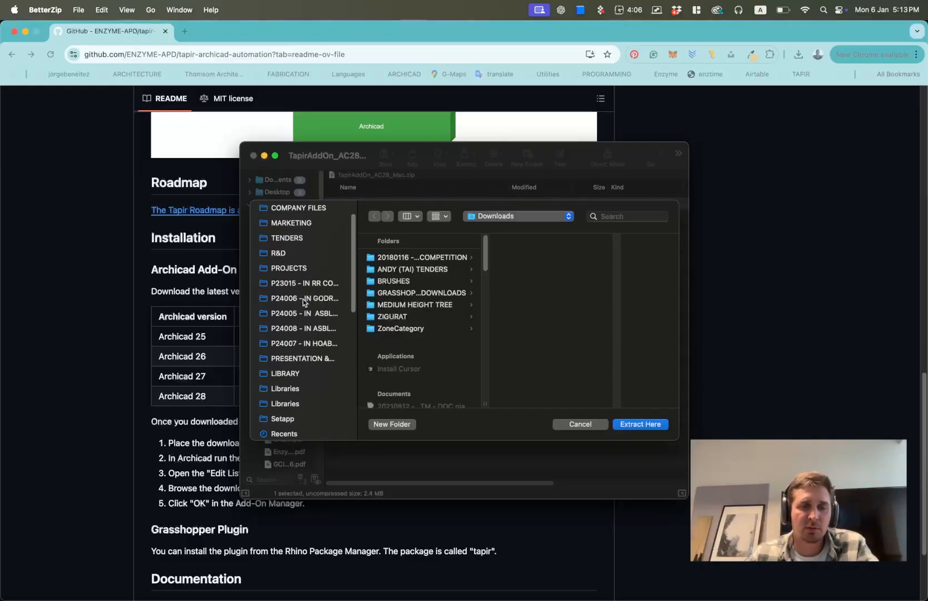
pyautogui.click(302, 413)
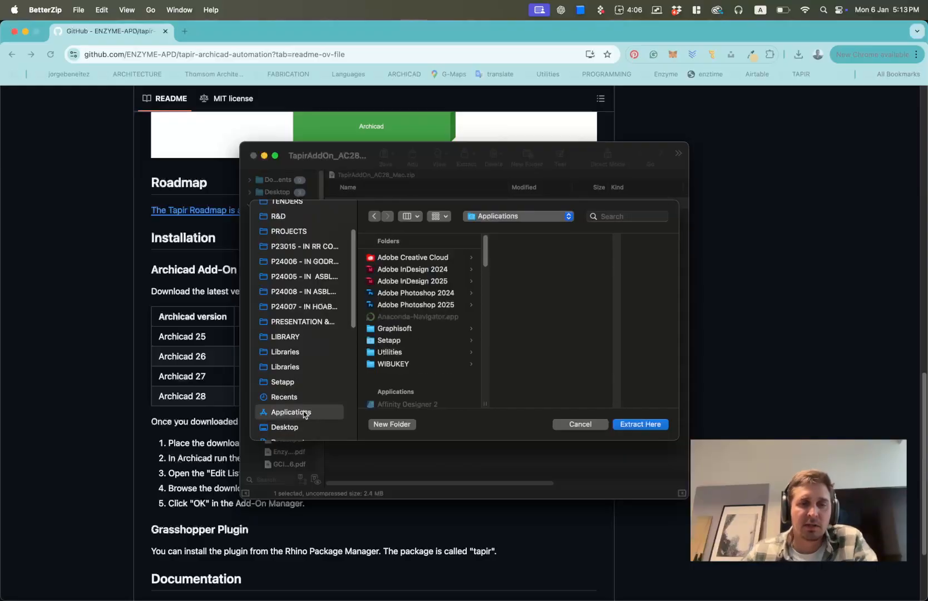
pyautogui.click(426, 330)
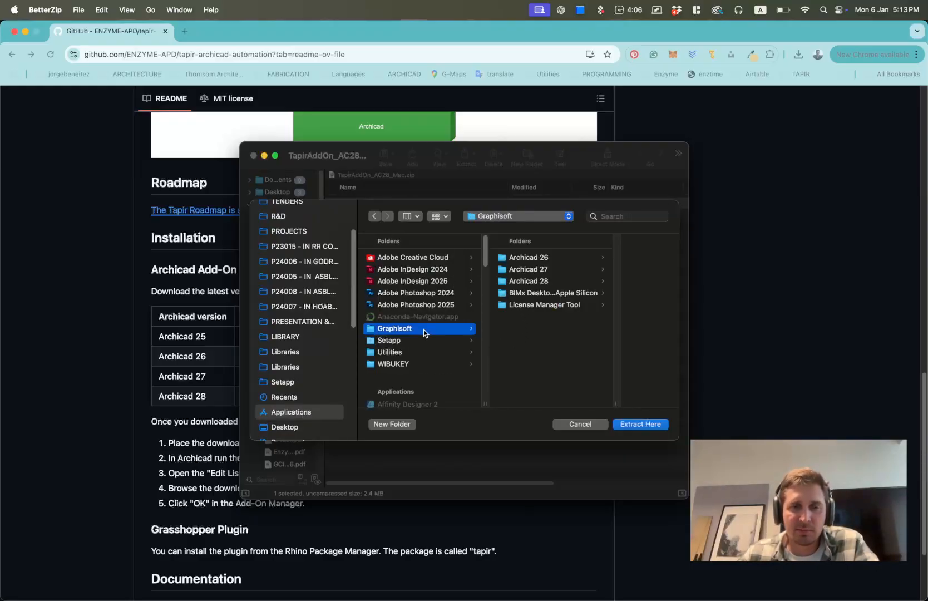
pyautogui.click(530, 282)
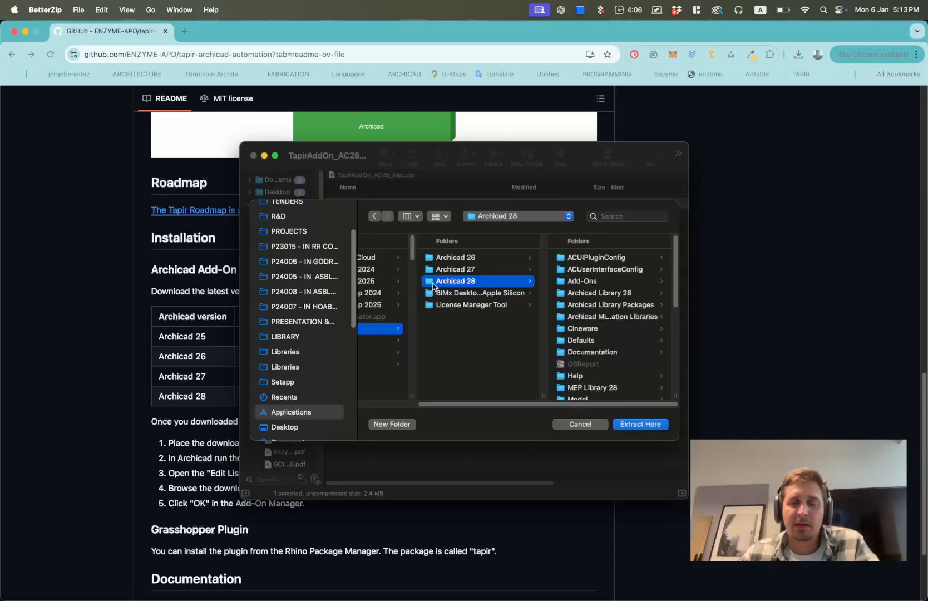
pyautogui.click(582, 281)
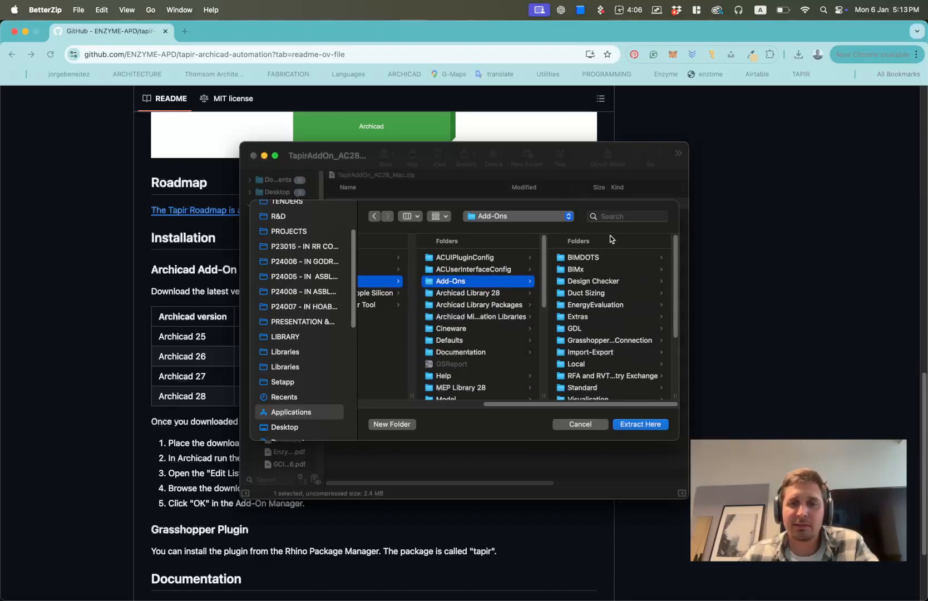
pyautogui.scroll(-5, 628, 348)
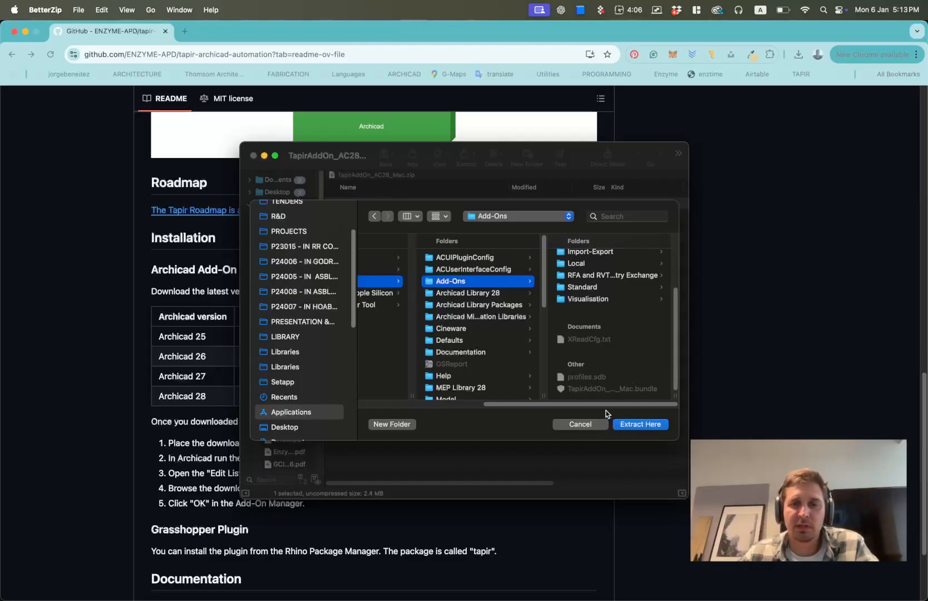
pyautogui.click(580, 425)
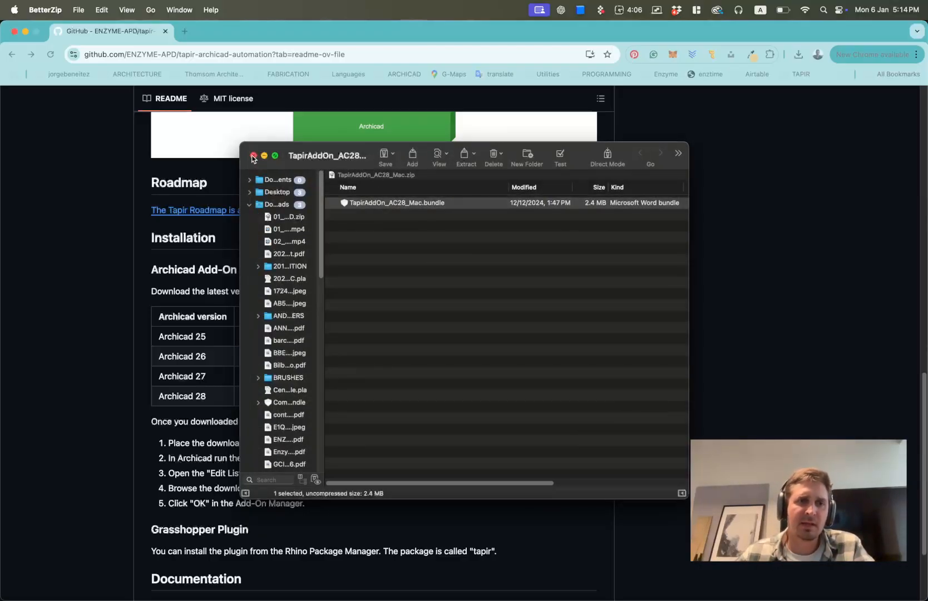
pyautogui.click(253, 156)
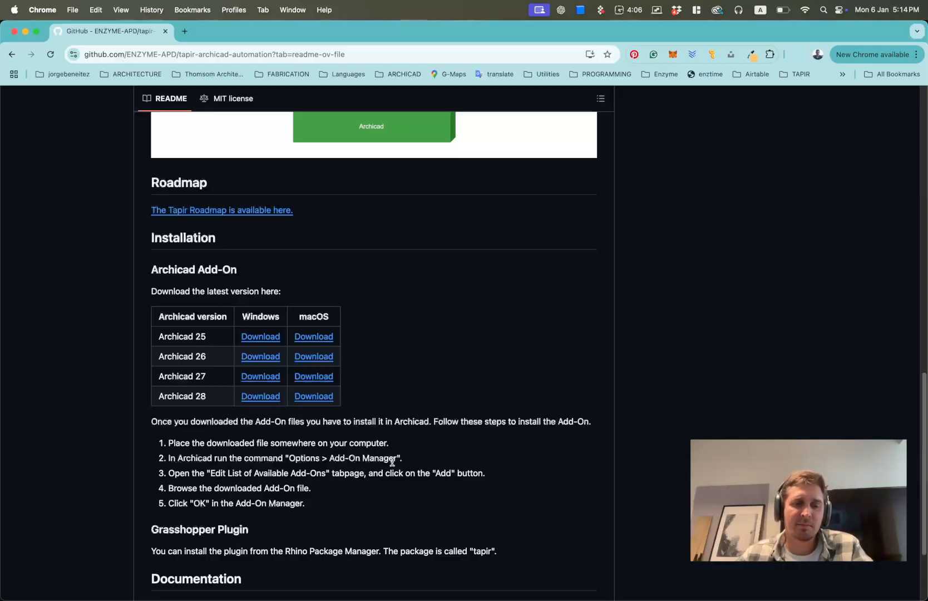
# Step: Read the README's Grasshopper Plugin section on installing the plugin from the Rhino Package Manager
pyautogui.moveTo(516, 599)
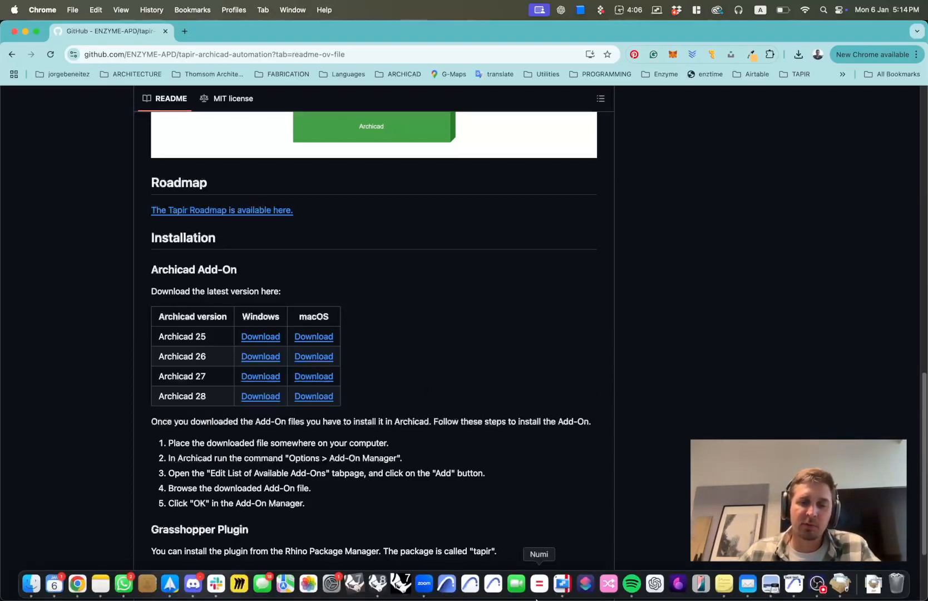
pyautogui.scroll(-5, 367, 511)
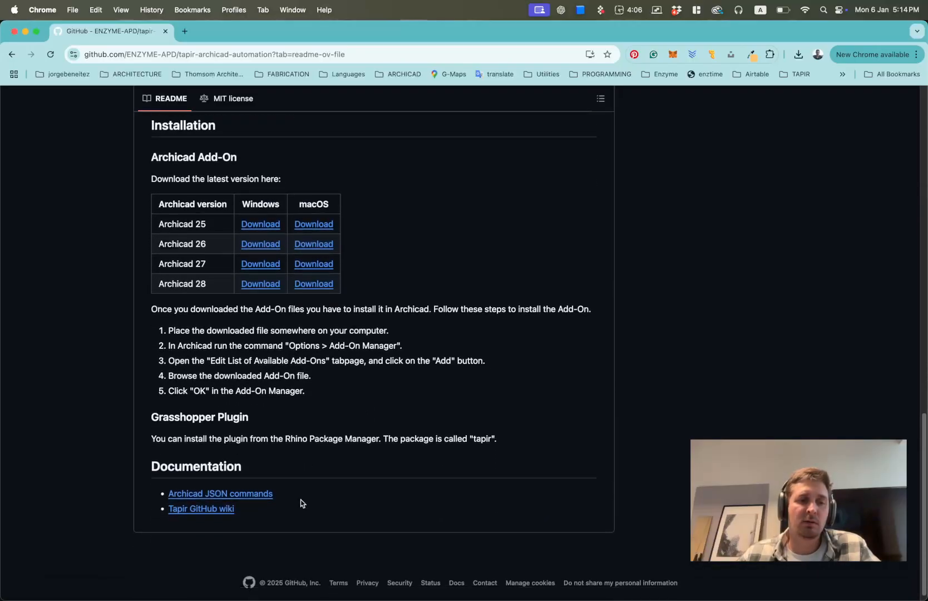
pyautogui.moveTo(152, 417); pyautogui.dragTo(249, 420)
pyautogui.click(248, 427)
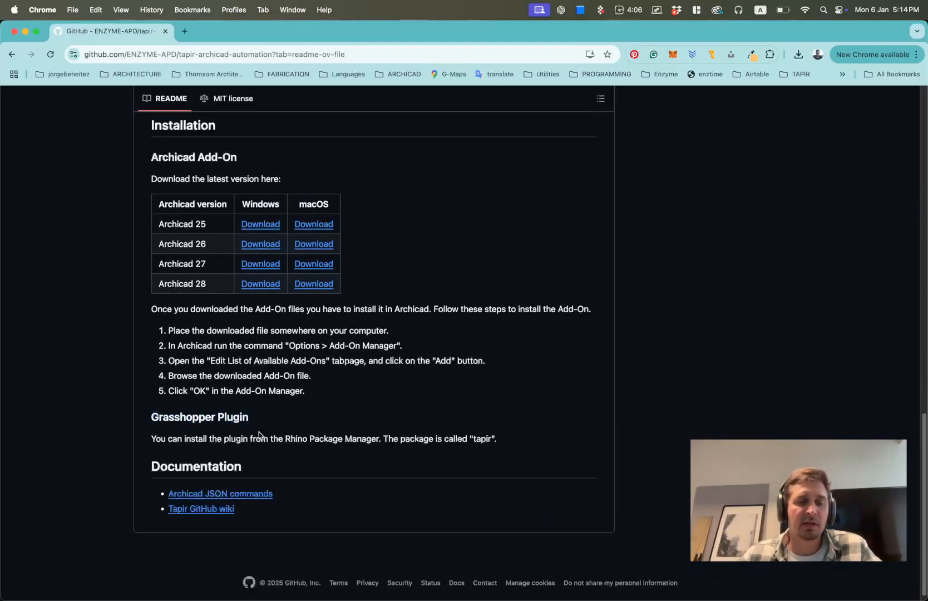
pyautogui.moveTo(284, 438); pyautogui.dragTo(380, 440)
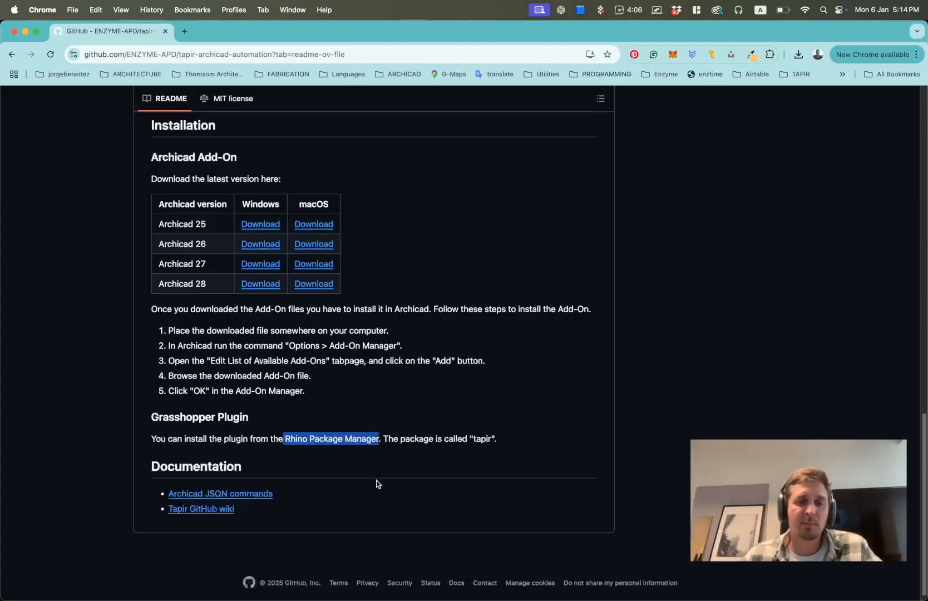
# Step: Switch to Rhino 8, run the PackageManager command and search the online packages for "tapir"
pyautogui.moveTo(724, 599)
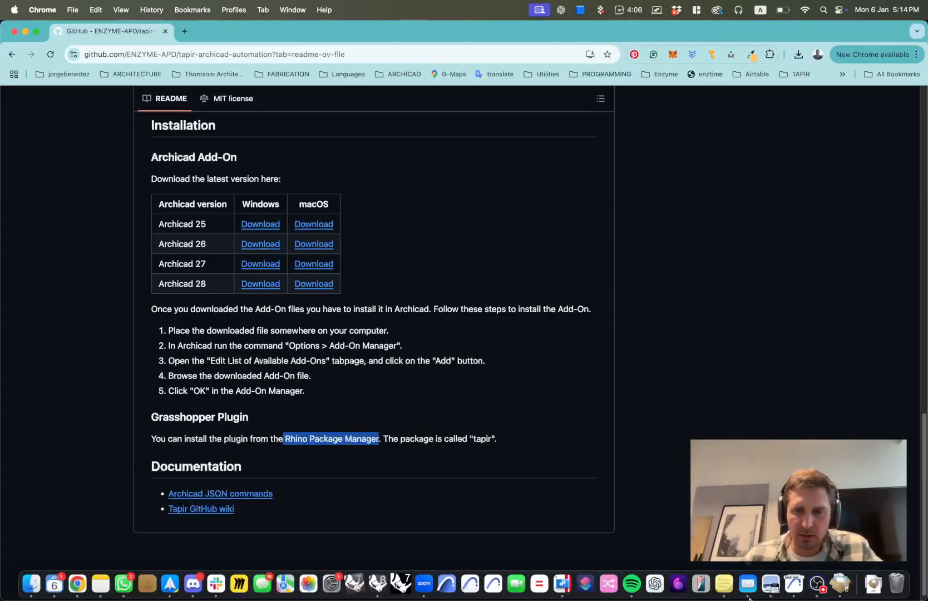
pyautogui.click(377, 591)
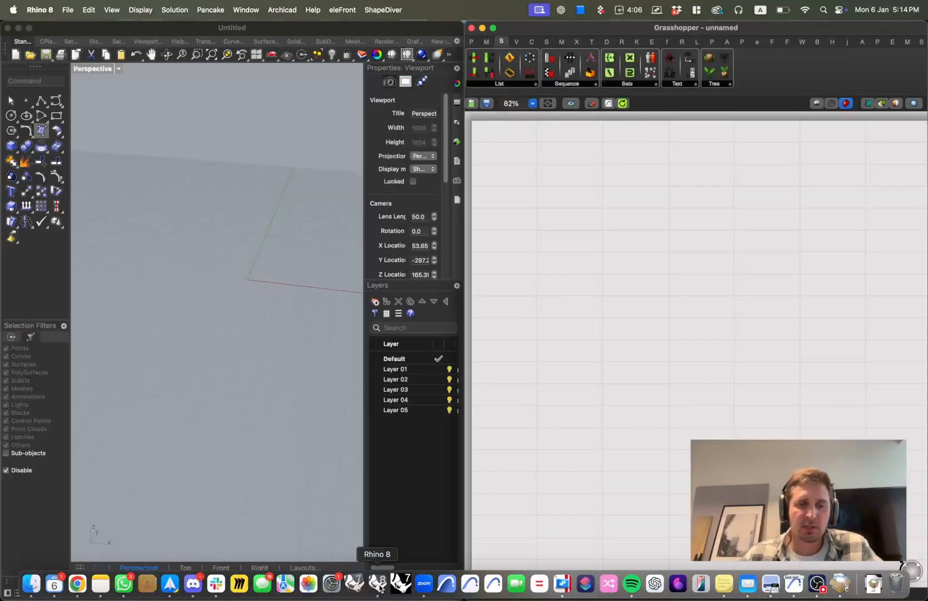
pyautogui.click(231, 121)
pyautogui.write('PackageManager')
pyautogui.press('Return')
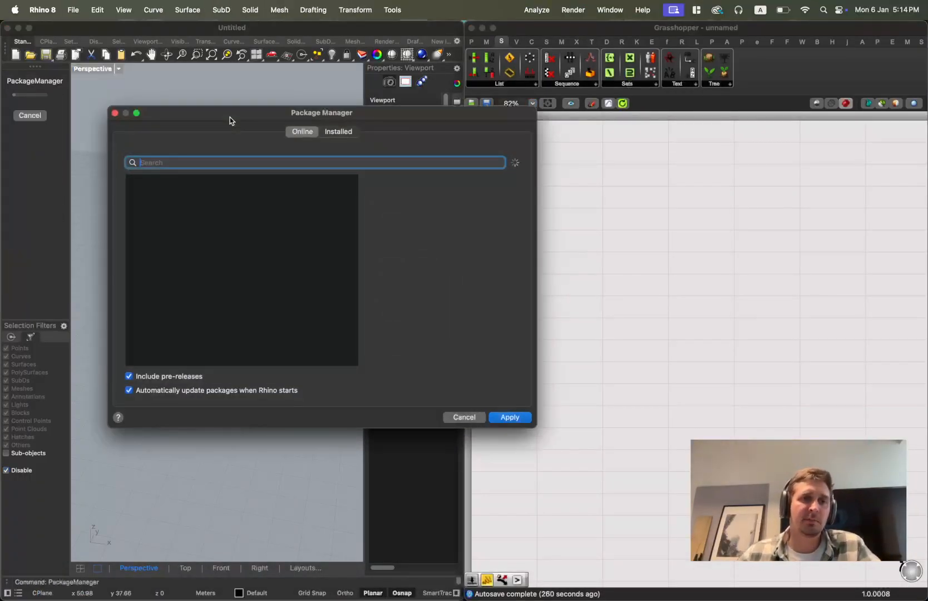
pyautogui.moveTo(256, 124); pyautogui.dragTo(349, 161)
pyautogui.write('tapir')
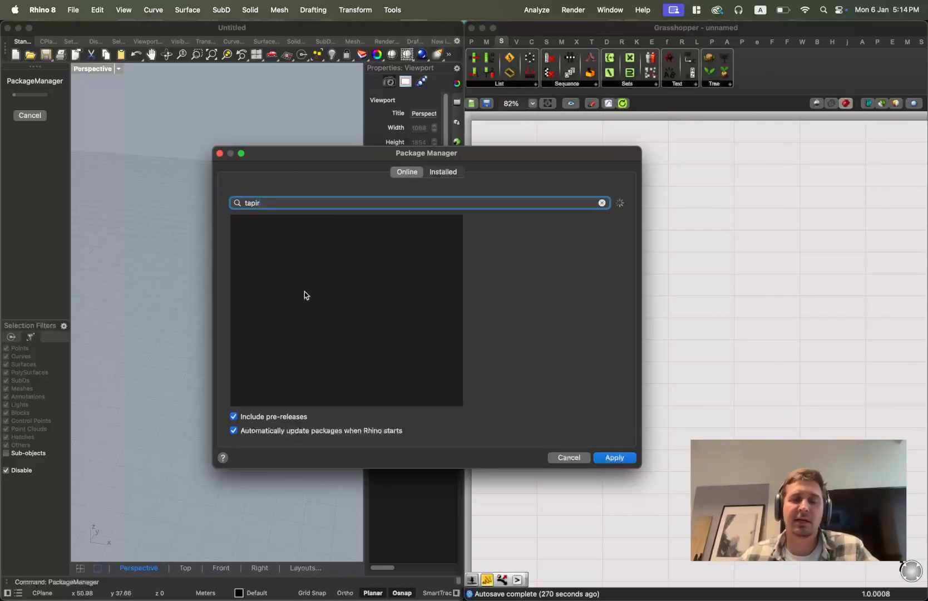
# Step: Select the tapir package and inspect its list of available versions, keeping 1.1.3 selected
pyautogui.click(303, 241)
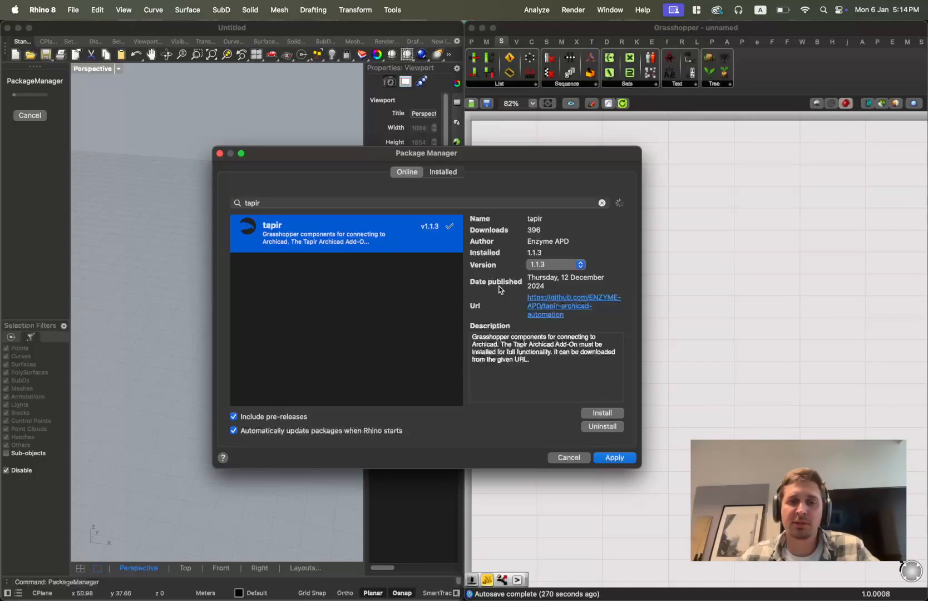
pyautogui.click(542, 265)
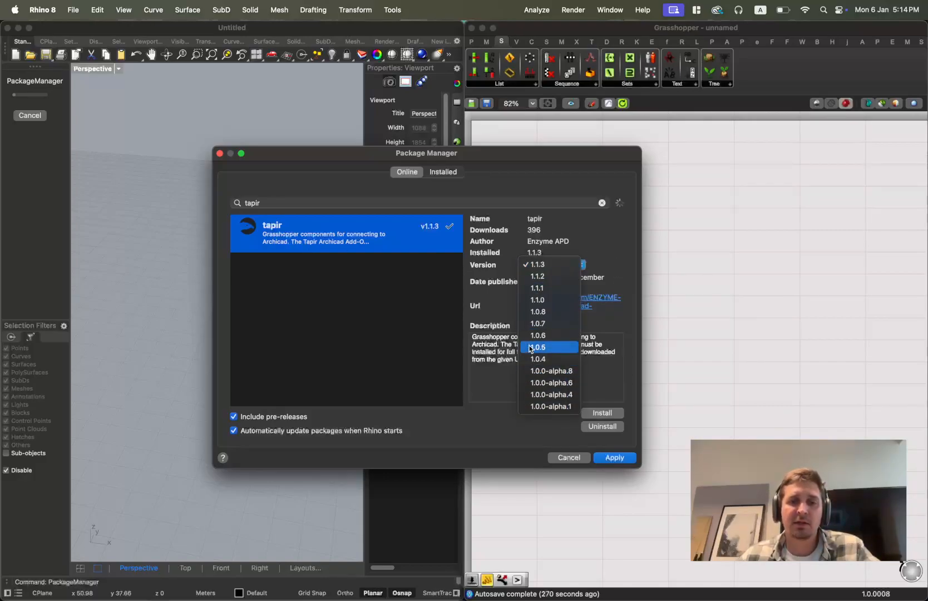
pyautogui.click(538, 265)
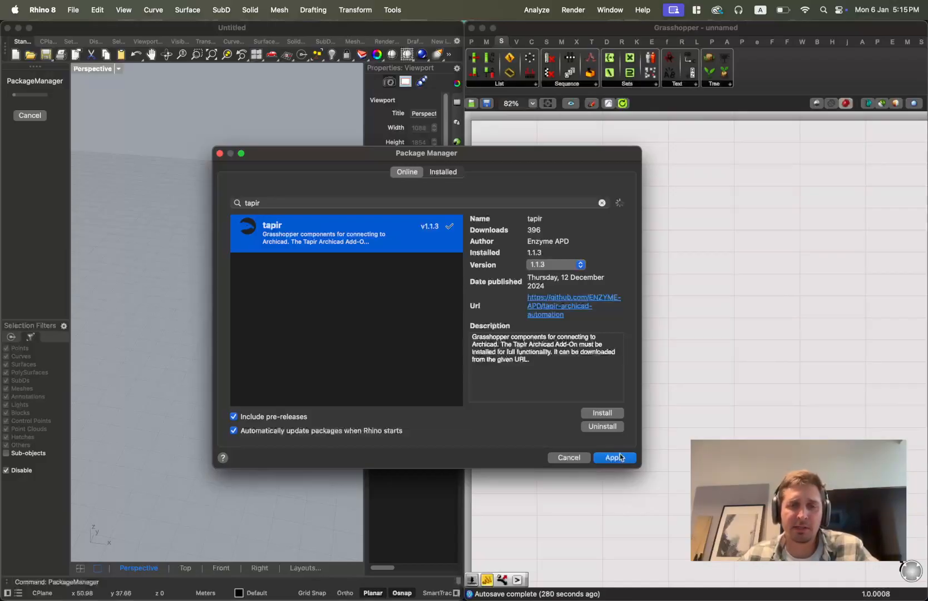
pyautogui.click(545, 265)
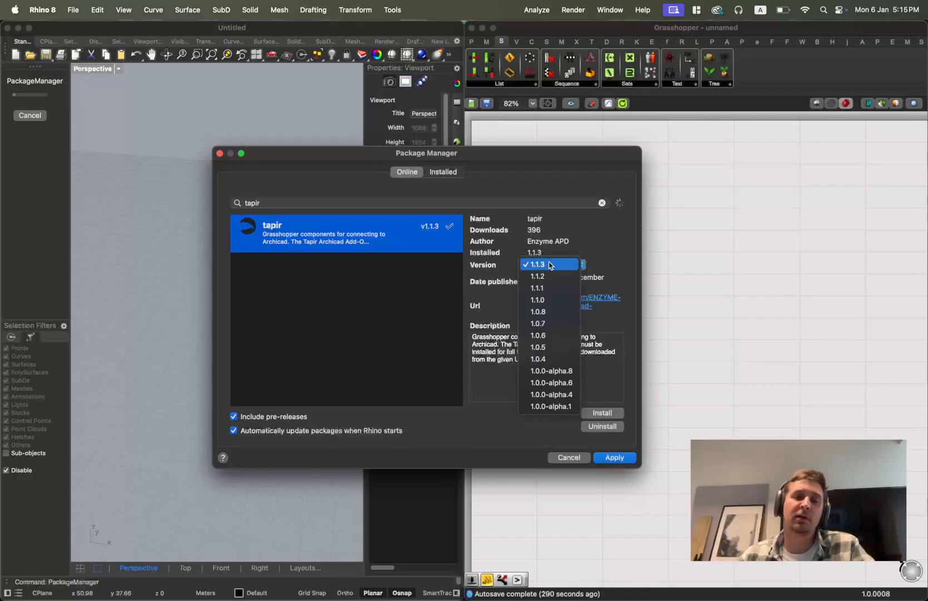
pyautogui.click(576, 463)
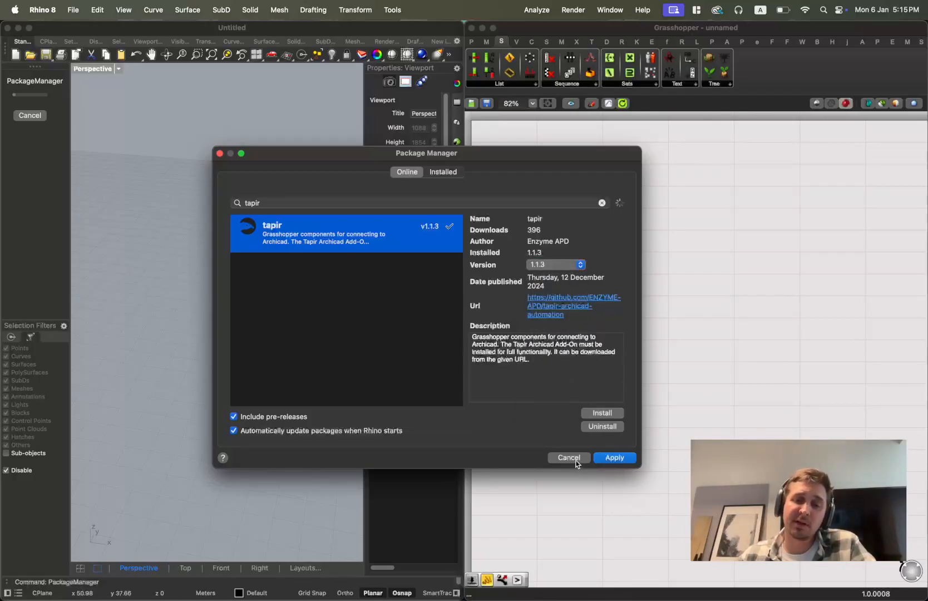
# Step: Close the Package Manager without applying changes, and show the Tapir component set in a screen-filling Grasshopper window
pyautogui.click(569, 458)
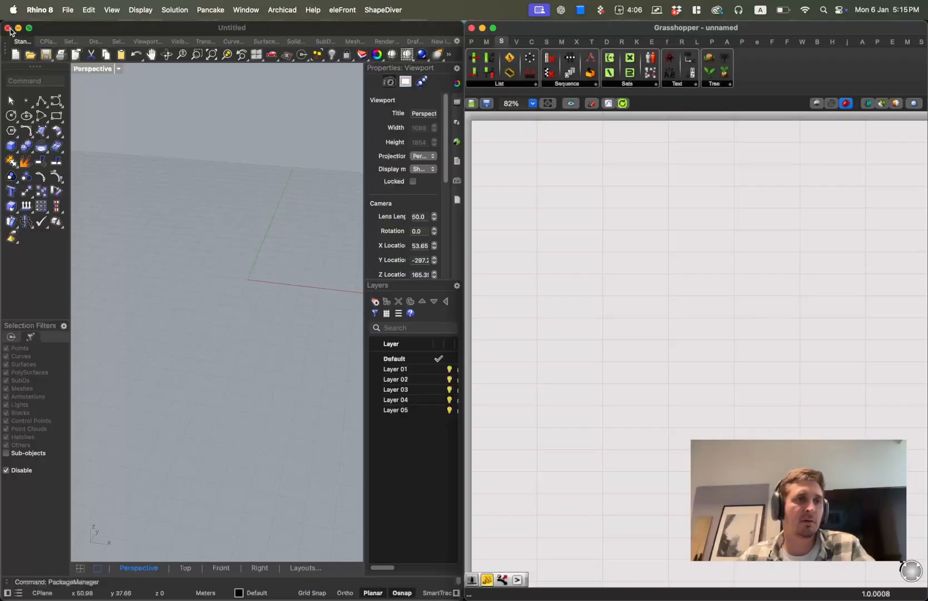
pyautogui.moveTo(605, 28); pyautogui.dragTo(584, 1)
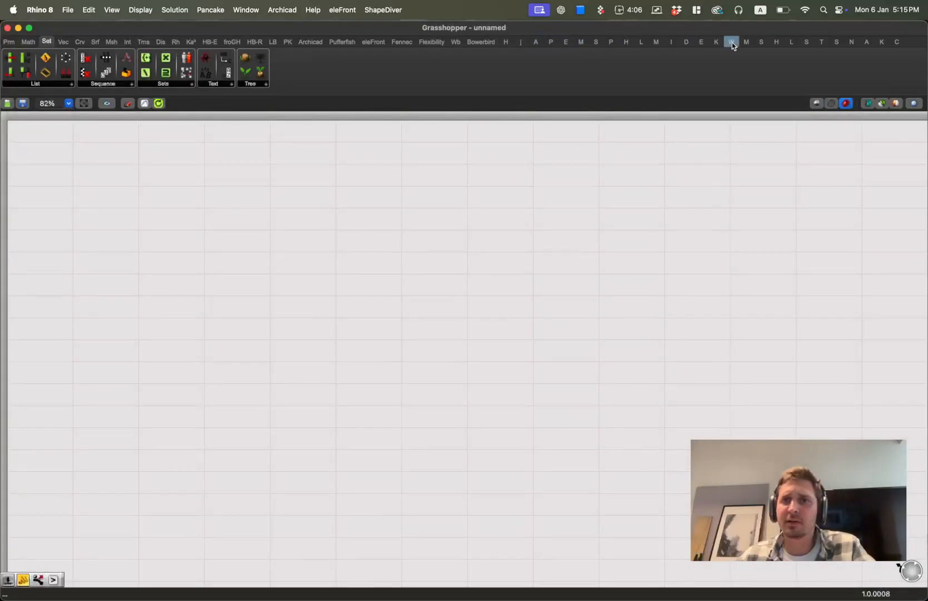
pyautogui.click(820, 43)
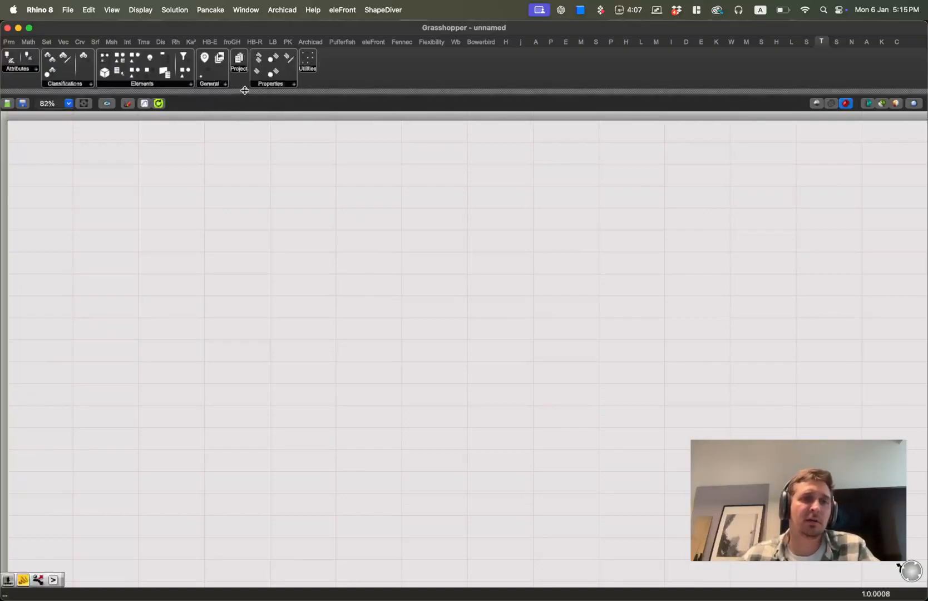
# Step: Place Tapir's Tapir Version component on the empty Grasshopper canvas
pyautogui.click(214, 84)
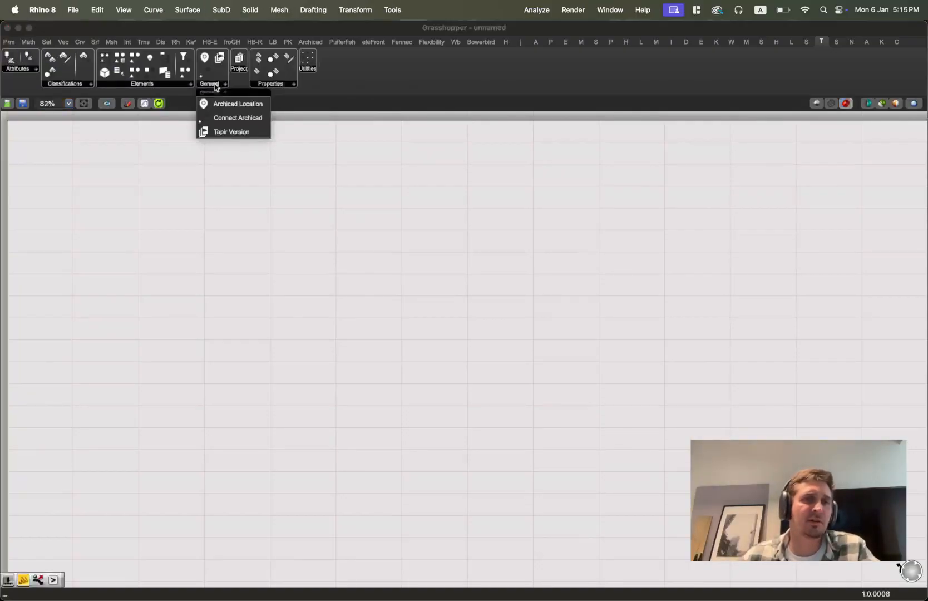
pyautogui.click(217, 132)
pyautogui.click(137, 189)
pyautogui.scroll(5, 93, 176)
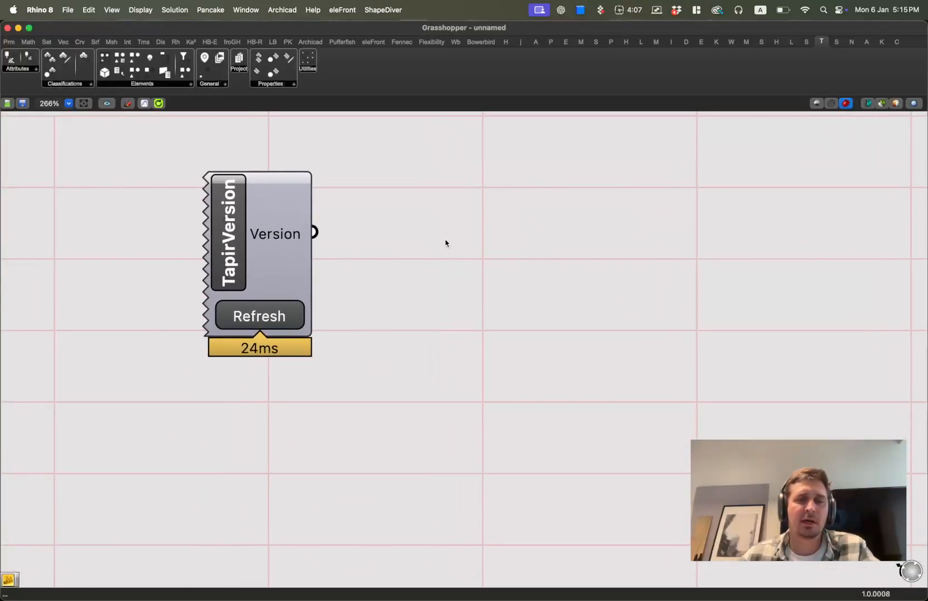
# Step: Add a Panel beside the TapirVersion component and wire the Version output into it
pyautogui.doubleClick(446, 244)
pyautogui.write('Panel')
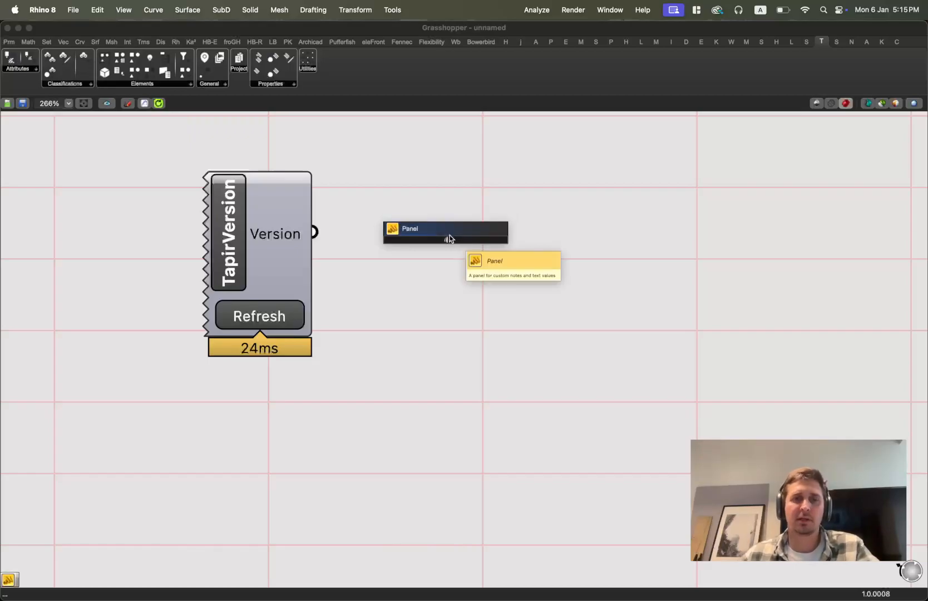
pyautogui.press('Return')
pyautogui.moveTo(314, 232); pyautogui.dragTo(330, 239)
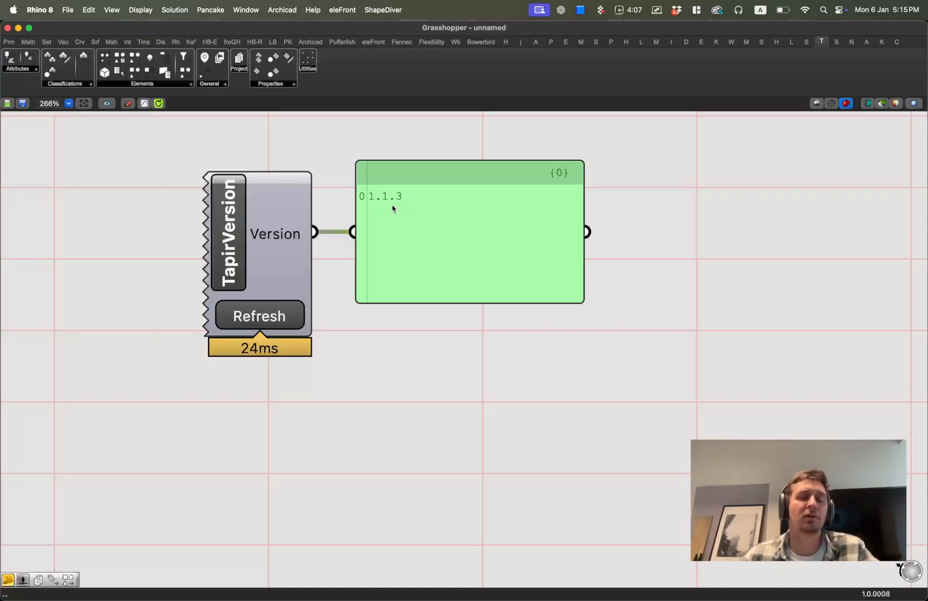
pyautogui.scroll(-3, 539, 390)
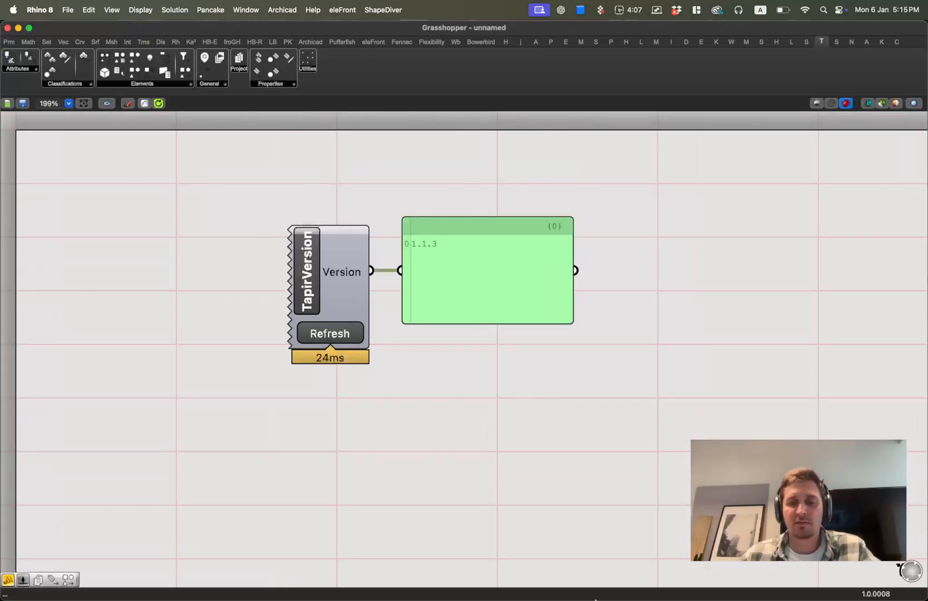
# Step: Switch to Archicad, show the 0. Ground Floor plan and check the Tapir add-on's version and port in its About dialog
pyautogui.moveTo(590, 596)
pyautogui.click(799, 589)
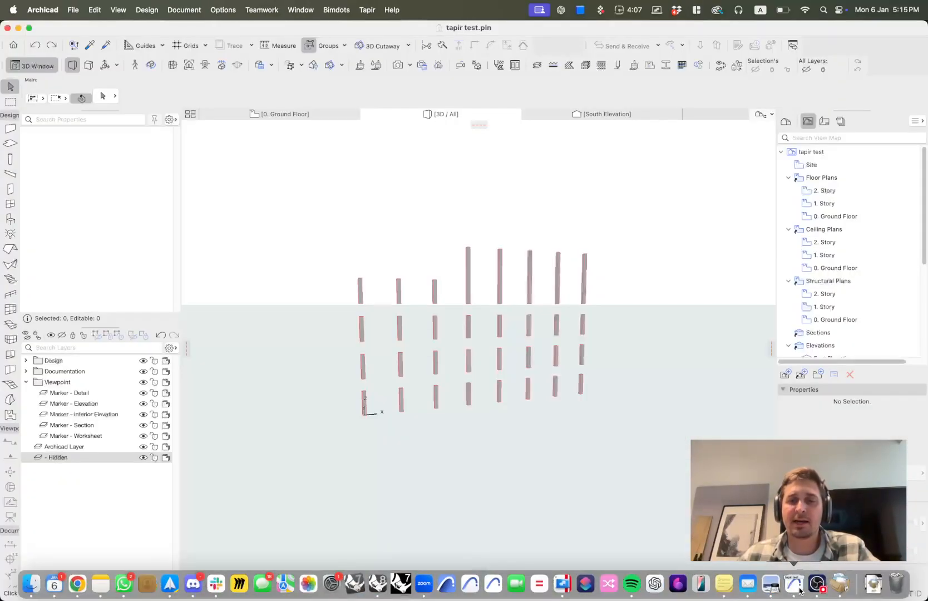
pyautogui.click(284, 116)
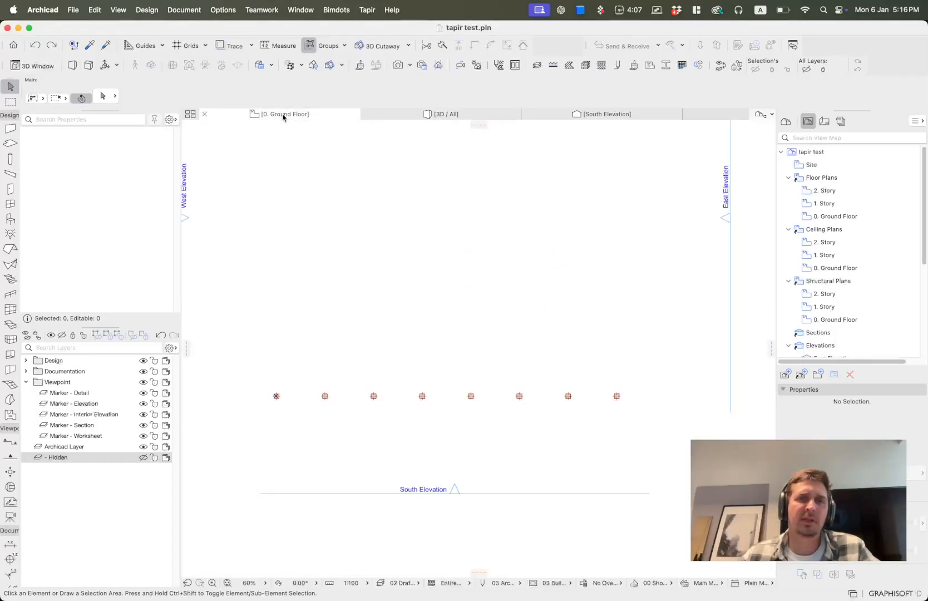
pyautogui.click(367, 10)
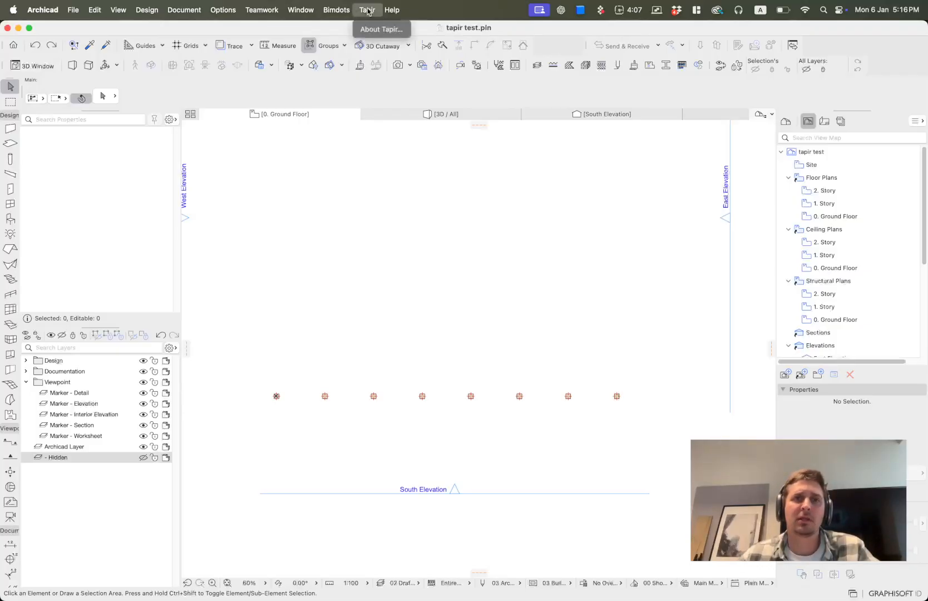
pyautogui.click(372, 28)
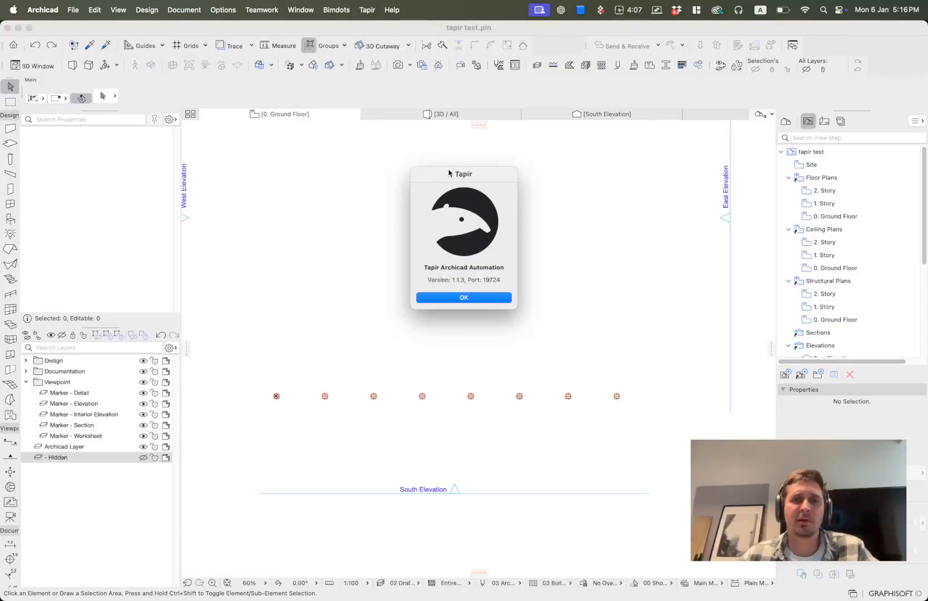
pyautogui.moveTo(449, 173); pyautogui.dragTo(397, 154)
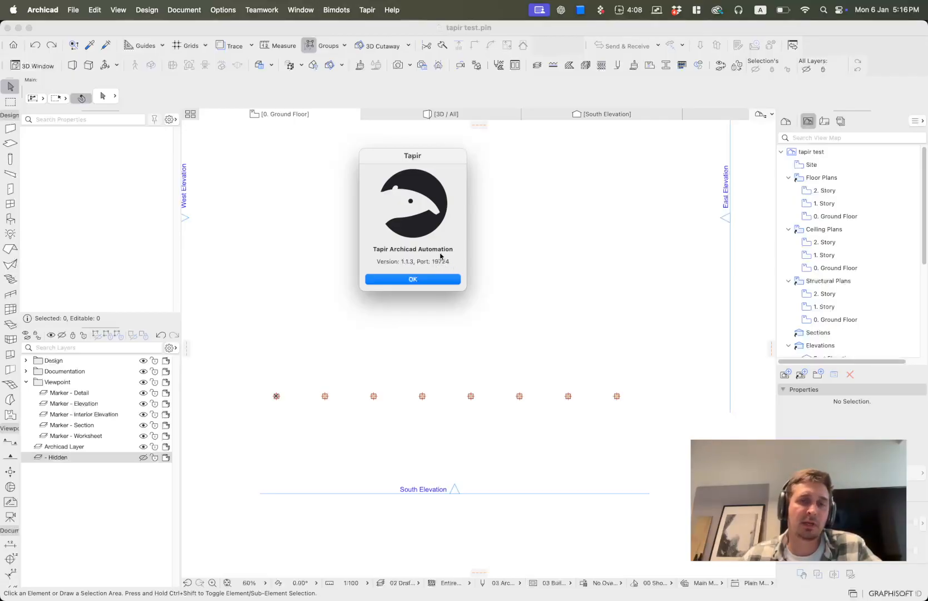
pyautogui.click(412, 280)
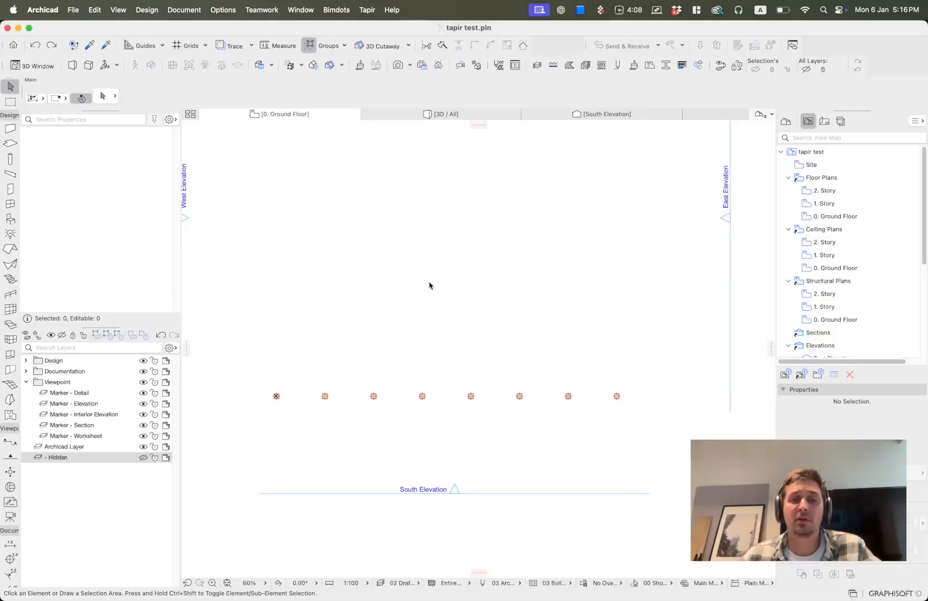
# Step: Return to Grasshopper and place a Connect Archicad component below the TapirVersion component
pyautogui.moveTo(925, 6)
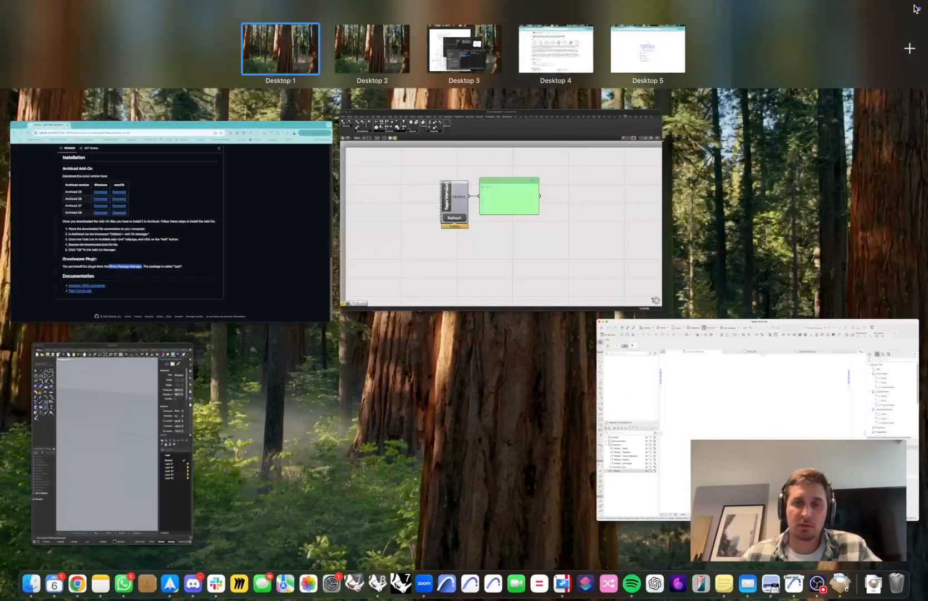
pyautogui.click(452, 256)
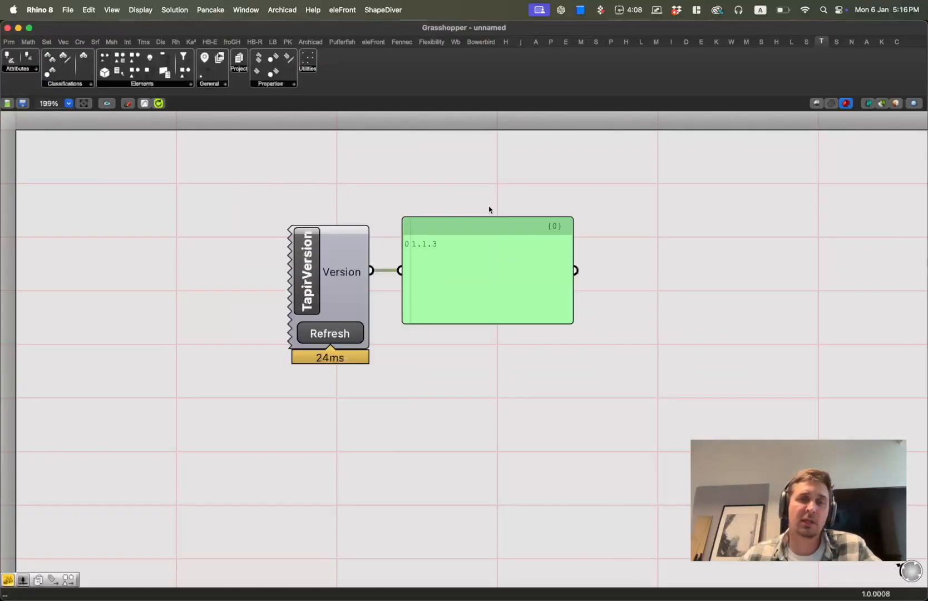
pyautogui.scroll(-3, 398, 258)
pyautogui.scroll(4, 367, 236)
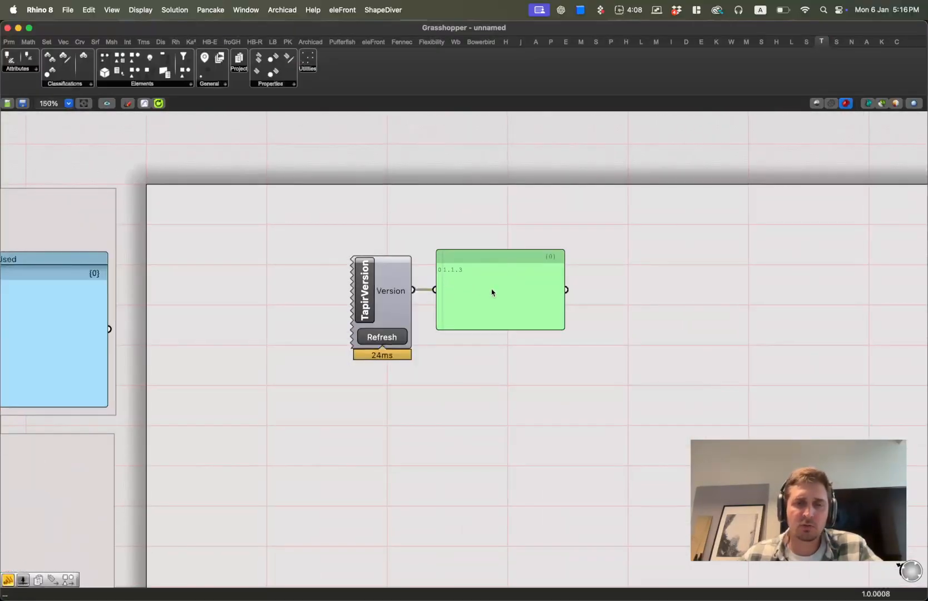
pyautogui.moveTo(485, 290); pyautogui.dragTo(344, 224, button='right')
pyautogui.scroll(1, 320, 203)
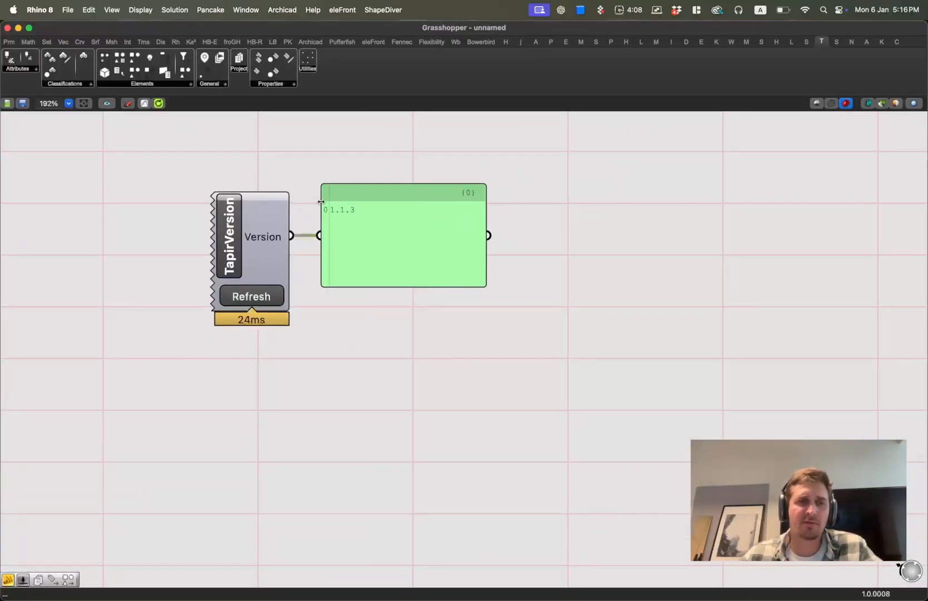
pyautogui.click(210, 84)
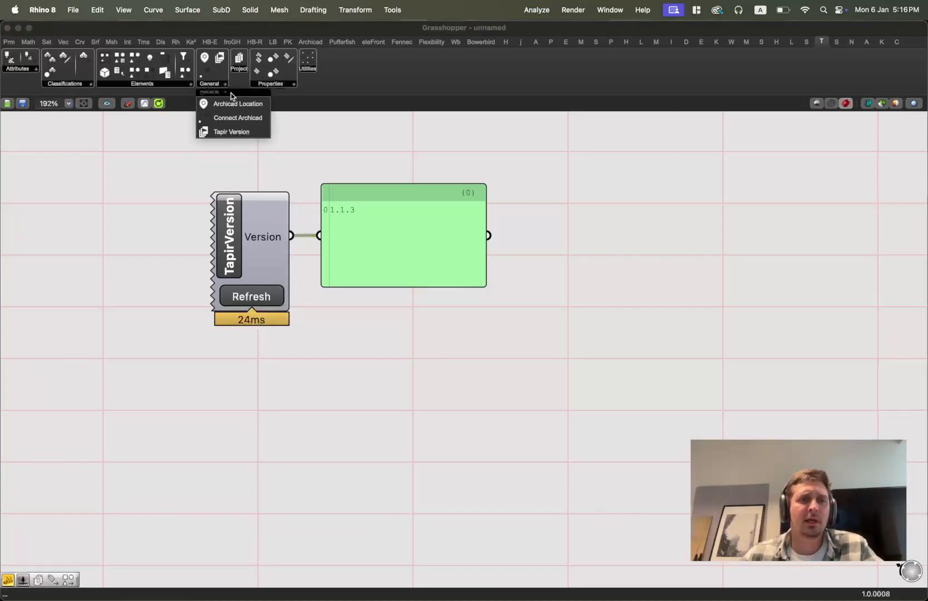
pyautogui.click(239, 123)
pyautogui.click(282, 439)
pyautogui.scroll(-5, 349, 315)
pyautogui.moveTo(349, 316); pyautogui.dragTo(341, 351)
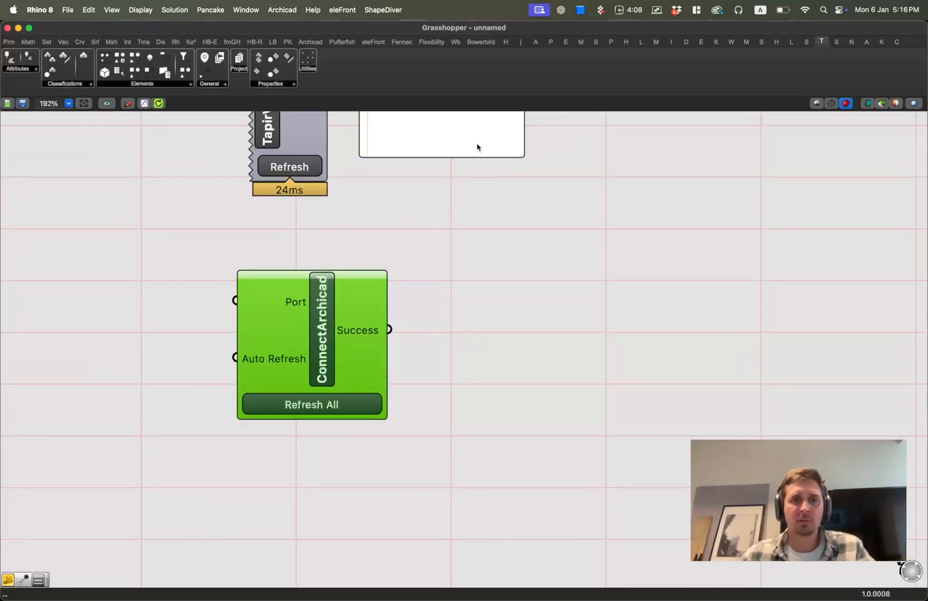
# Step: Copy the version panel next to the ConnectArchicad component and wire the Success output into the copy
pyautogui.scroll(3, 482, 140)
pyautogui.keyDown('alt'); pyautogui.moveTo(449, 164); pyautogui.dragTo(524, 413); pyautogui.keyUp('alt')
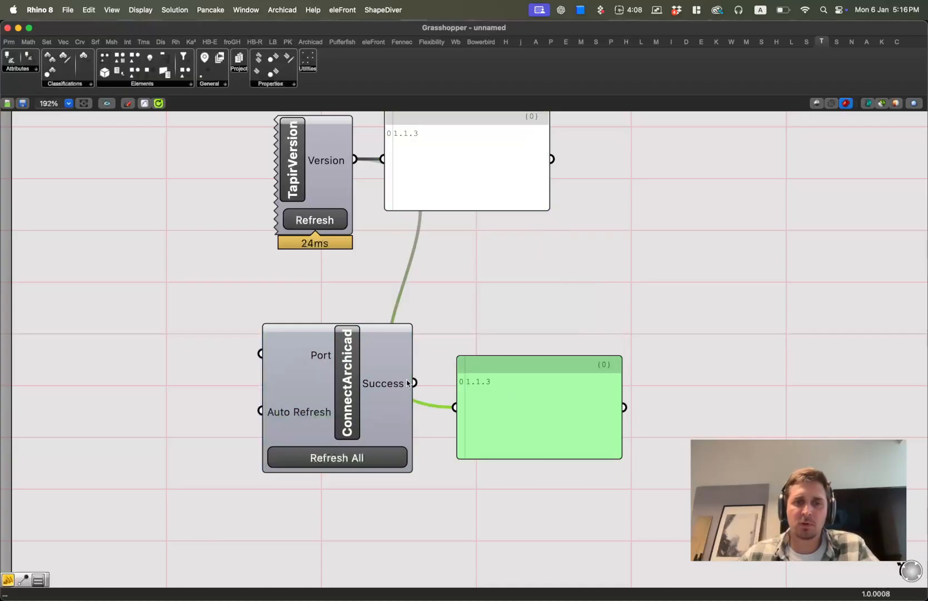
pyautogui.moveTo(417, 383); pyautogui.dragTo(500, 399)
pyautogui.moveTo(616, 395); pyautogui.dragTo(796, 350, button='right')
pyautogui.scroll(-1, 771, 353)
pyautogui.click(545, 264)
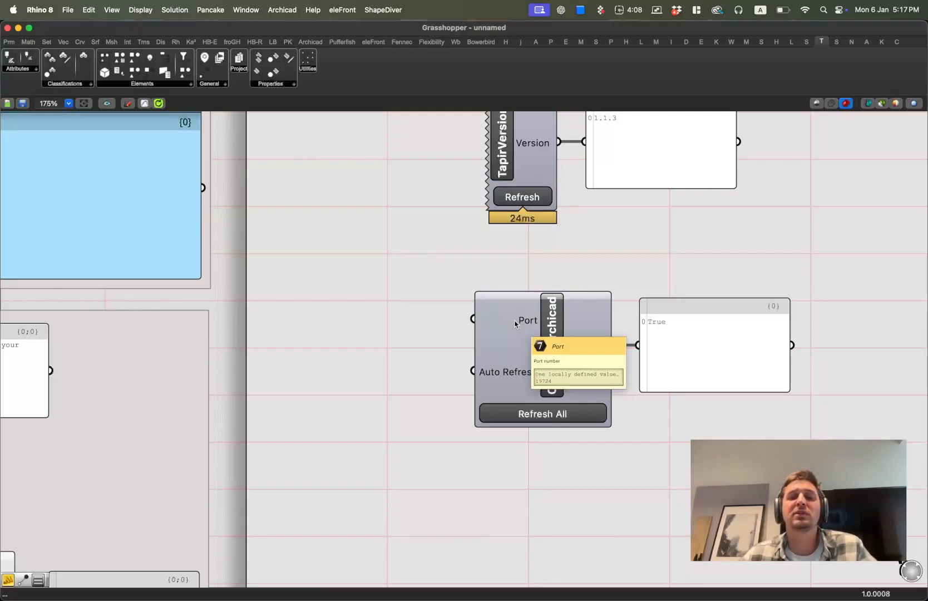
# Step: Add an empty, unconnected panel beside ConnectArchicad's Port input and shrink it to a compact size
pyautogui.hscroll(-3, 489, 331)
pyautogui.doubleClick(459, 350)
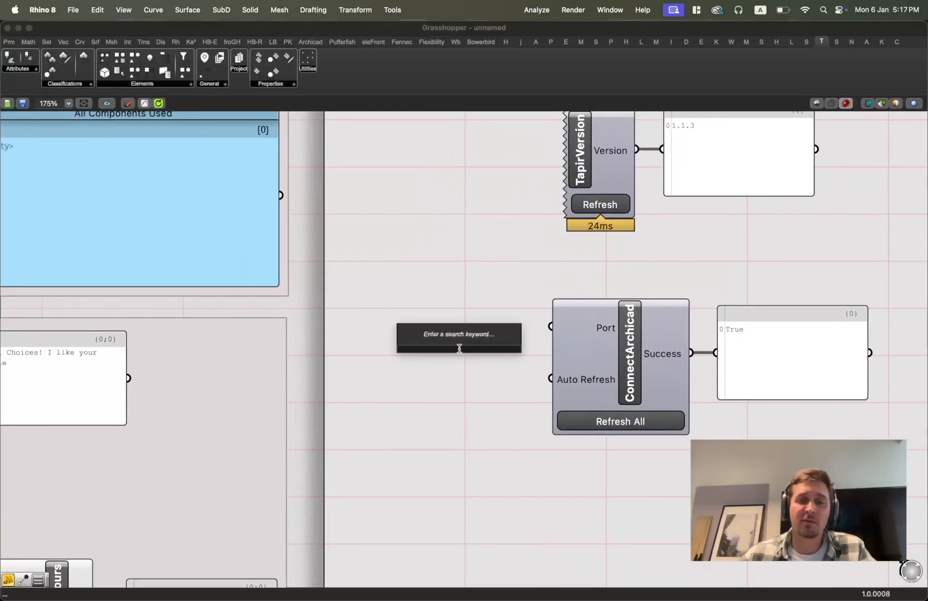
pyautogui.write('//')
pyautogui.press('Return')
pyautogui.moveTo(536, 348); pyautogui.dragTo(558, 326)
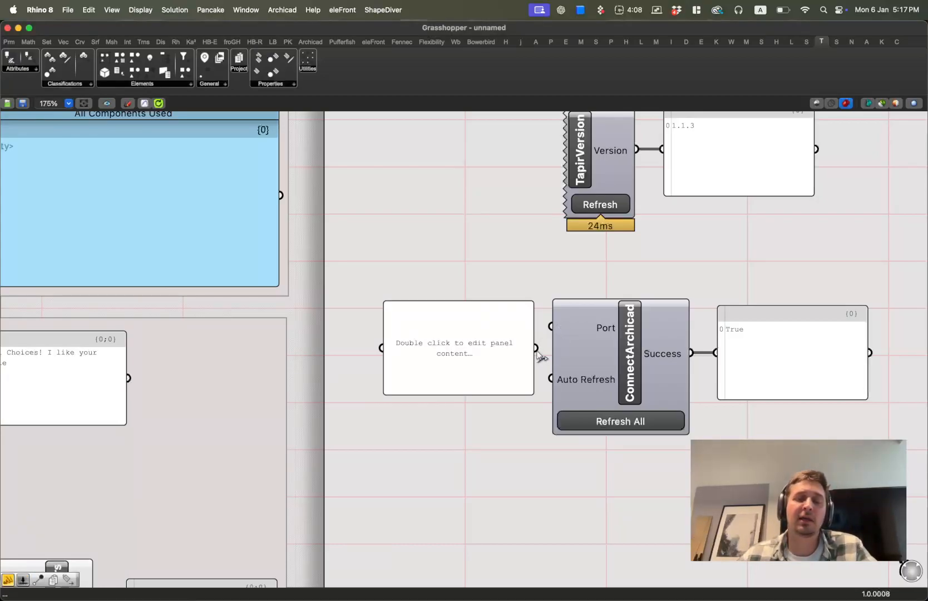
pyautogui.moveTo(554, 328); pyautogui.dragTo(537, 350)
pyautogui.doubleClick(410, 342)
pyautogui.click(436, 262)
pyautogui.scroll(-1, 514, 303)
pyautogui.moveTo(525, 394); pyautogui.dragTo(497, 337)
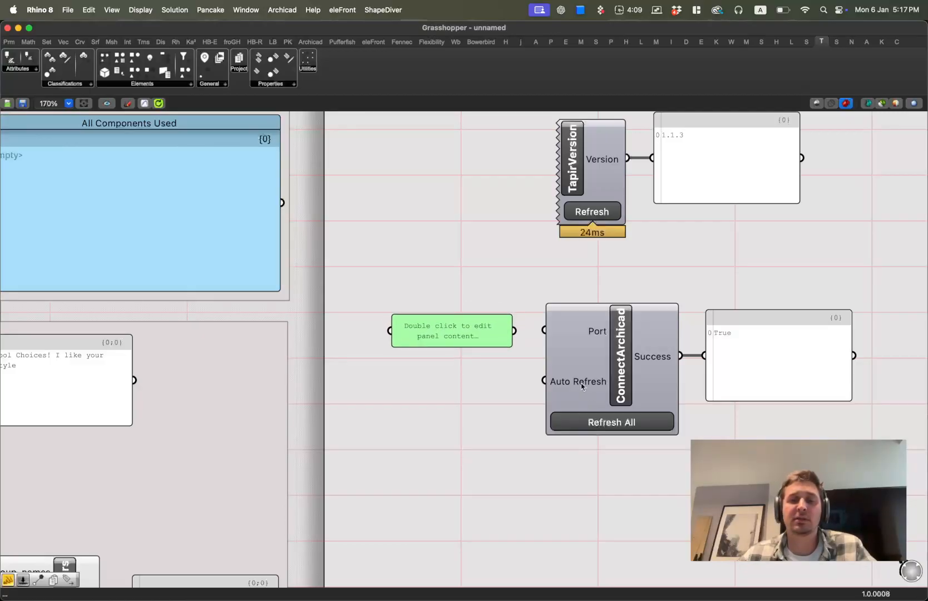
# Step: Add a Boolean Toggle set to False, wire it to ConnectArchicad's Auto Refresh input and align it beside that input
pyautogui.doubleClick(458, 413)
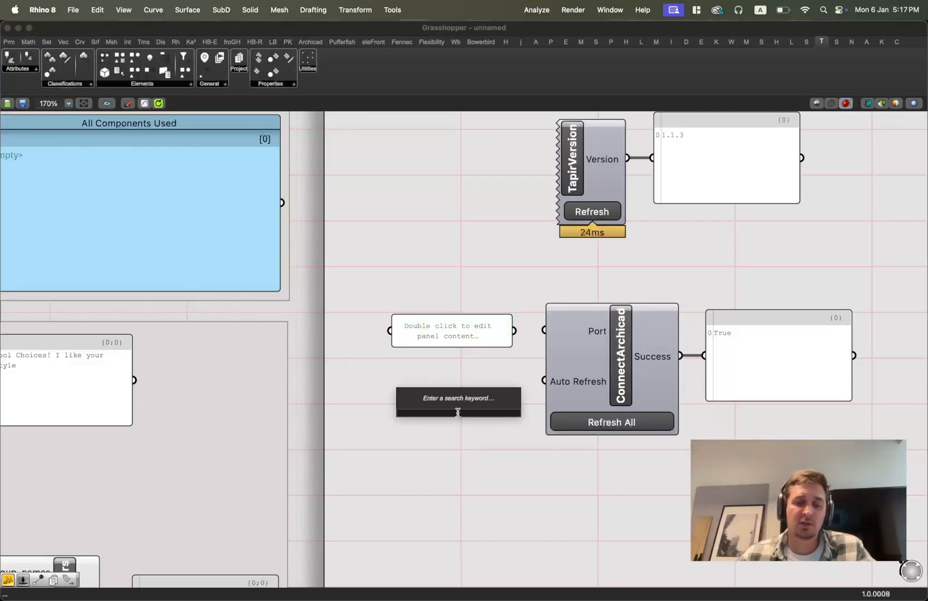
pyautogui.write('tog')
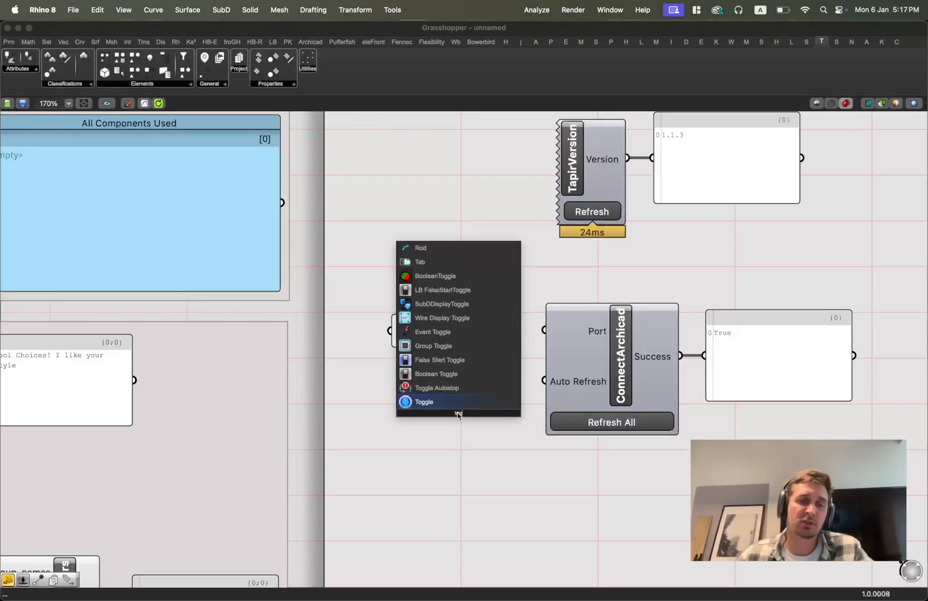
pyautogui.click(437, 373)
pyautogui.moveTo(506, 413); pyautogui.dragTo(555, 380)
pyautogui.moveTo(437, 415); pyautogui.dragTo(443, 383)
pyautogui.moveTo(620, 398); pyautogui.dragTo(483, 386, button='right')
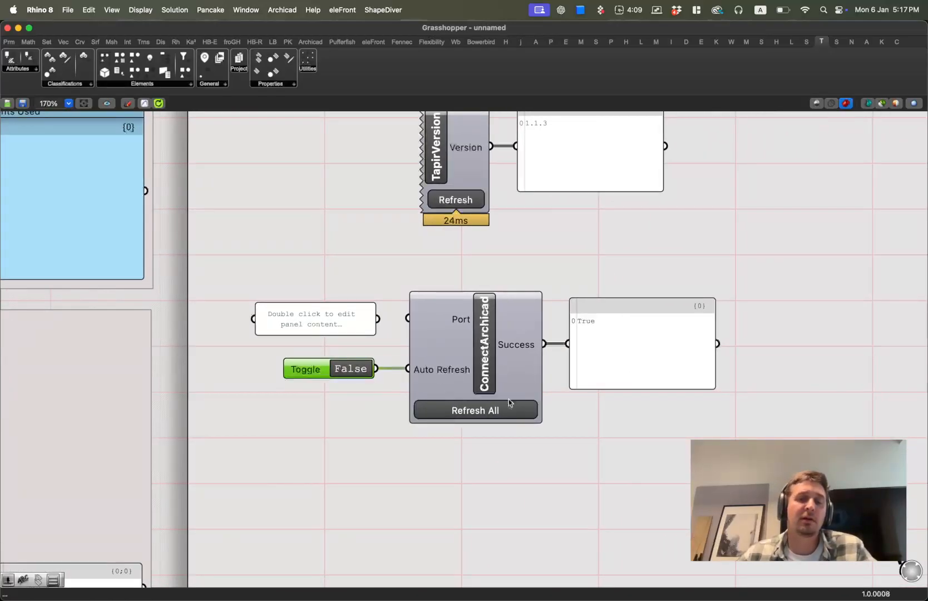
# Step: Refresh all Tapir components through the ConnectArchicad component, and repeat the refresh once
pyautogui.click(480, 414)
pyautogui.click(615, 446)
pyautogui.scroll(-5, 489, 432)
pyautogui.scroll(3, 452, 271)
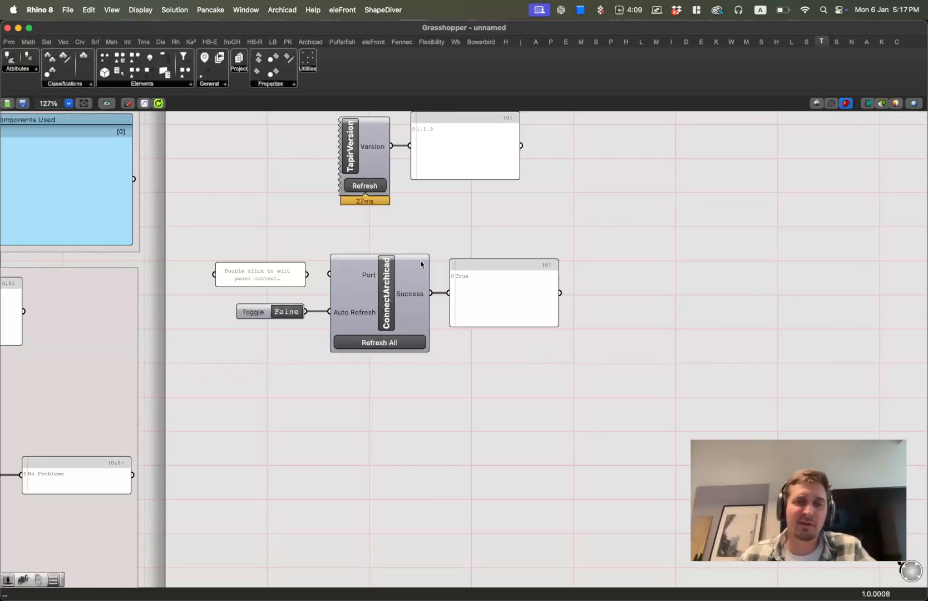
pyautogui.moveTo(824, 259); pyautogui.dragTo(762, 285, button='right')
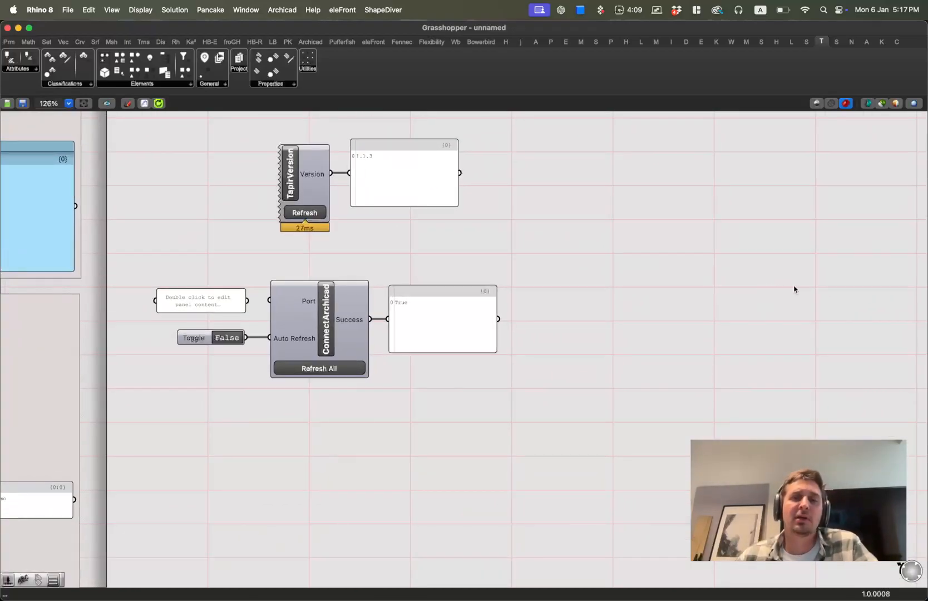
pyautogui.click(322, 369)
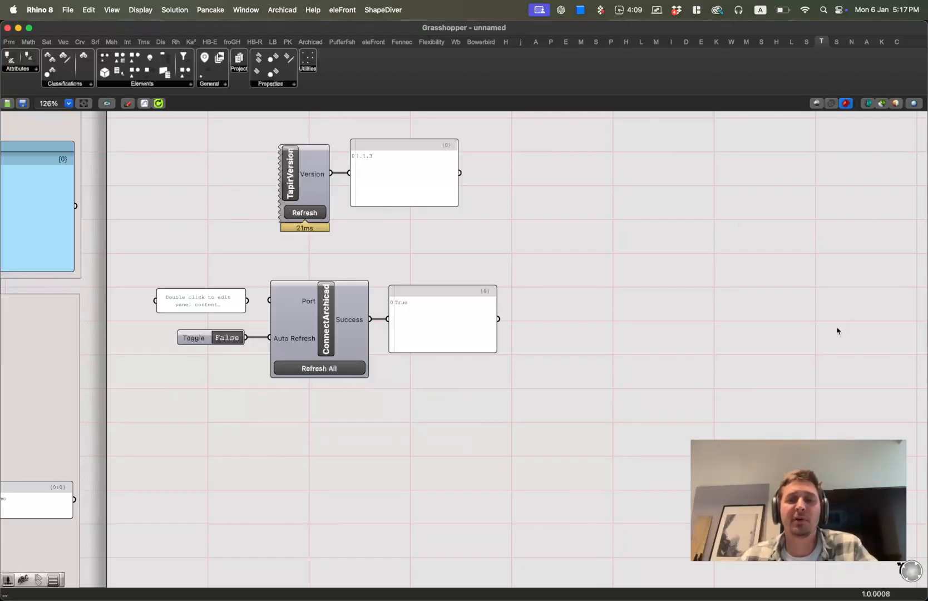
pyautogui.scroll(-2, 529, 242)
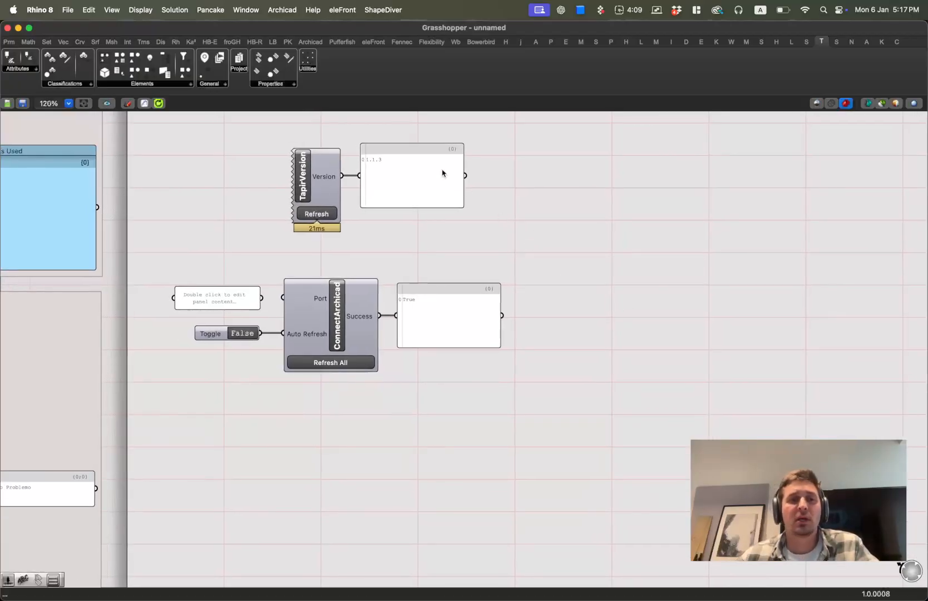
# Step: Place an Archicad Location component below the ConnectArchicad component
pyautogui.click(216, 86)
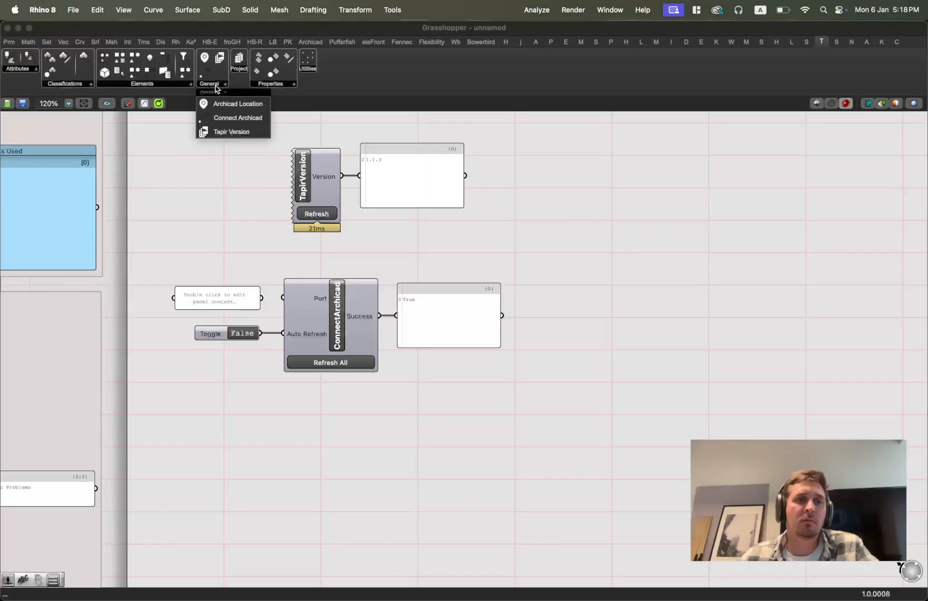
pyautogui.moveTo(234, 103); pyautogui.dragTo(339, 492)
pyautogui.scroll(3, 336, 492)
# Step: Copy a panel beside the ArchicadLocation component, wire the Location output into it and move it slightly closer
pyautogui.keyDown('alt'); pyautogui.moveTo(460, 249); pyautogui.dragTo(440, 460); pyautogui.keyUp('alt')
pyautogui.moveTo(352, 466); pyautogui.dragTo(444, 482)
pyautogui.click(314, 529)
pyautogui.scroll(2, 412, 507)
pyautogui.scroll(-5, 448, 423)
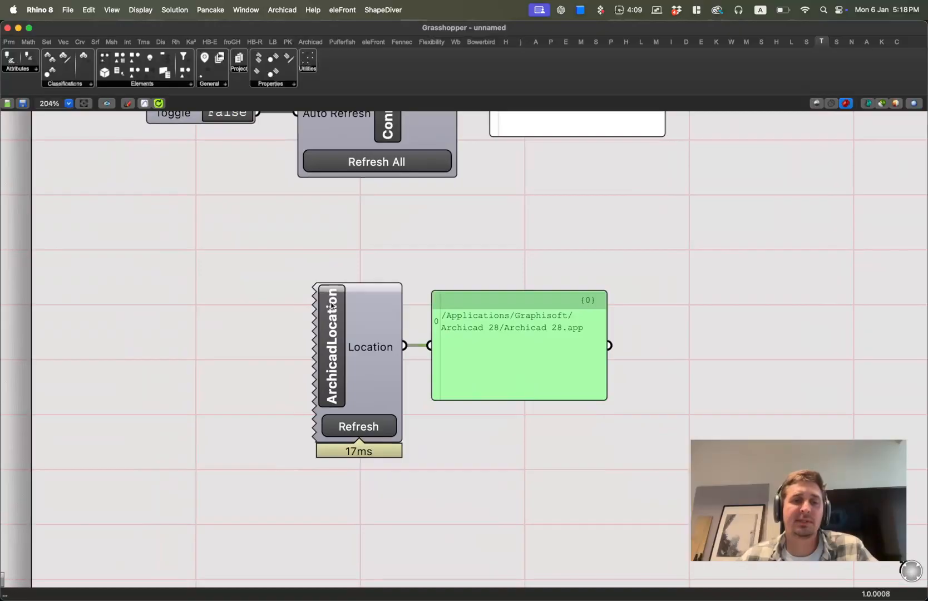
pyautogui.moveTo(502, 346); pyautogui.dragTo(496, 346)
pyautogui.click(520, 454)
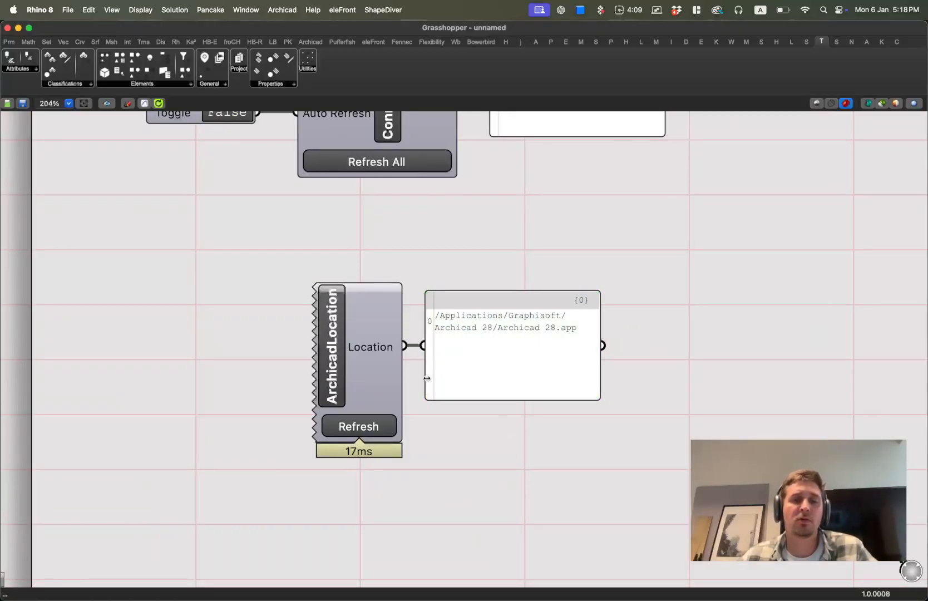
# Step: Move the ArchicadLocation component and its panel together closer beneath the ConnectArchicad component
pyautogui.scroll(-3, 427, 374)
pyautogui.scroll(3, 653, 528)
pyautogui.moveTo(597, 499); pyautogui.dragTo(287, 372)
pyautogui.moveTo(366, 442); pyautogui.dragTo(355, 396)
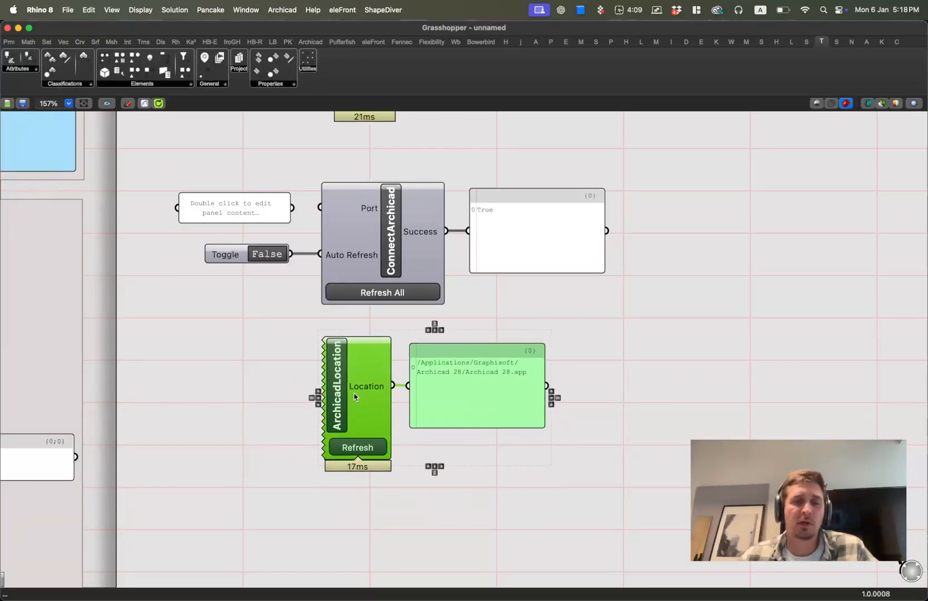
pyautogui.click(539, 514)
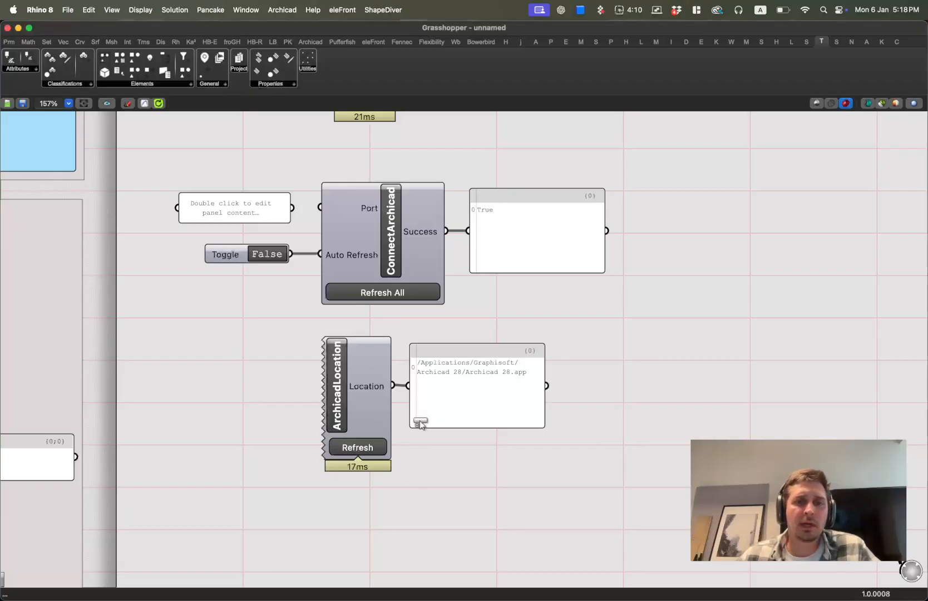
# Step: Place a ProjectDetails component below the ArchicadLocation component
pyautogui.click(365, 542)
pyautogui.moveTo(390, 539); pyautogui.dragTo(426, 302, button='right')
pyautogui.moveTo(421, 303); pyautogui.dragTo(396, 350)
pyautogui.click(610, 347)
# Step: Copy a panel beside ProjectDetails, wire the IsUntitled output into it, align it with that output and refresh the component
pyautogui.keyDown('alt'); pyautogui.moveTo(511, 151); pyautogui.dragTo(530, 348); pyautogui.keyUp('alt')
pyautogui.scroll(3, 421, 289)
pyautogui.moveTo(434, 311); pyautogui.dragTo(480, 344)
pyautogui.moveTo(539, 372); pyautogui.dragTo(532, 335)
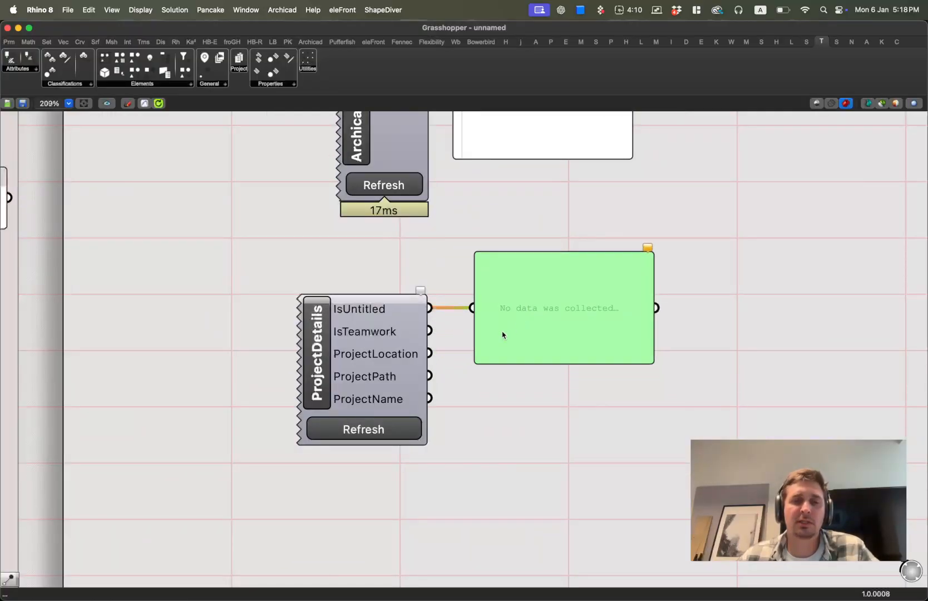
pyautogui.click(365, 426)
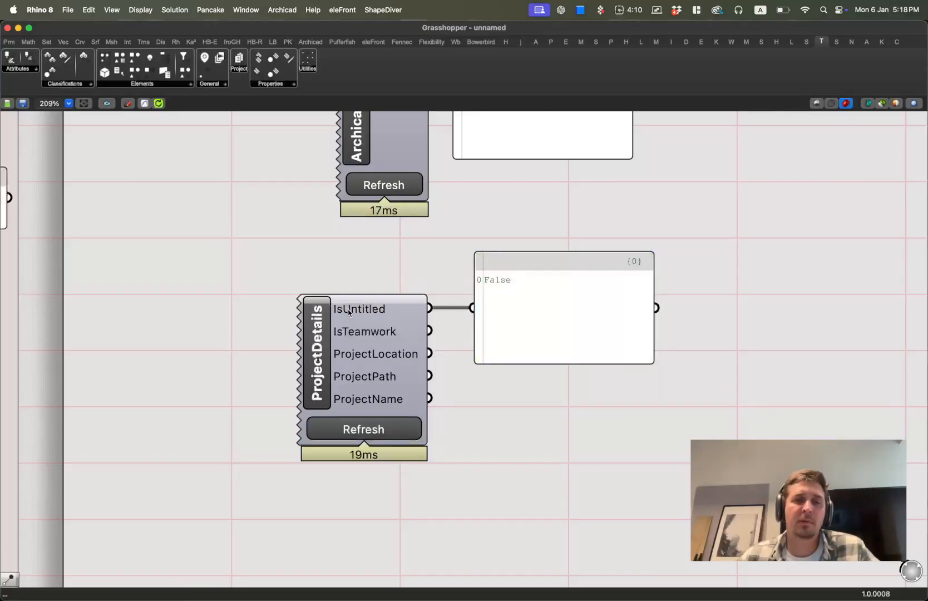
# Step: Wire IsTeamwork, ProjectLocation, ProjectPath and finally ProjectName into the panel in turn, and move the panel beside the ProjectName output
pyautogui.moveTo(430, 330); pyautogui.dragTo(471, 319)
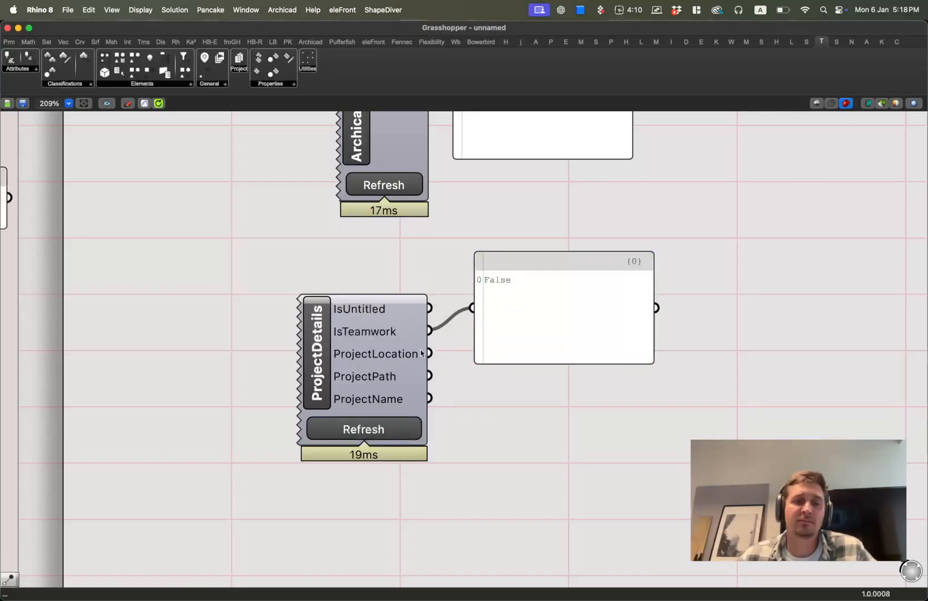
pyautogui.moveTo(428, 353); pyautogui.dragTo(472, 307)
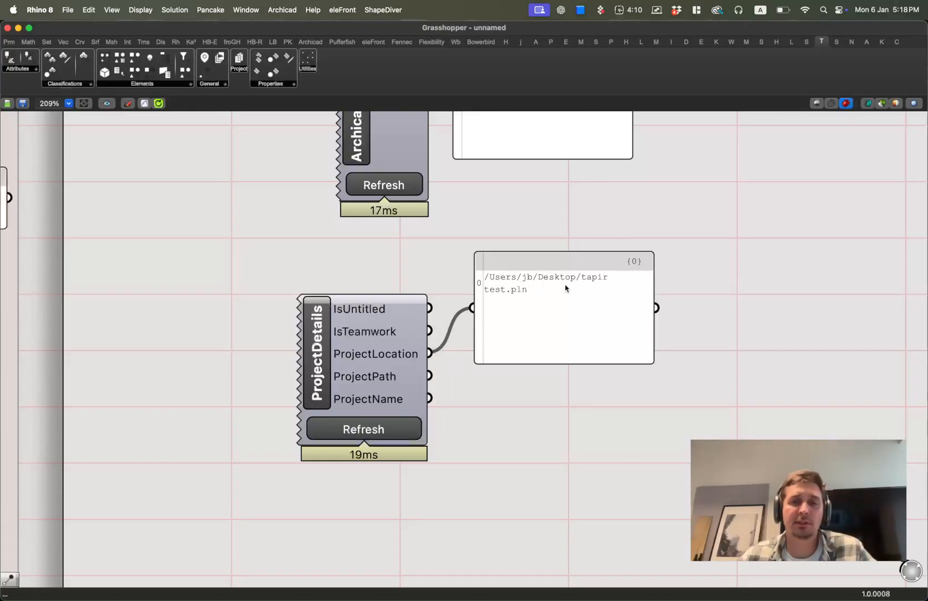
pyautogui.moveTo(430, 376); pyautogui.dragTo(472, 308)
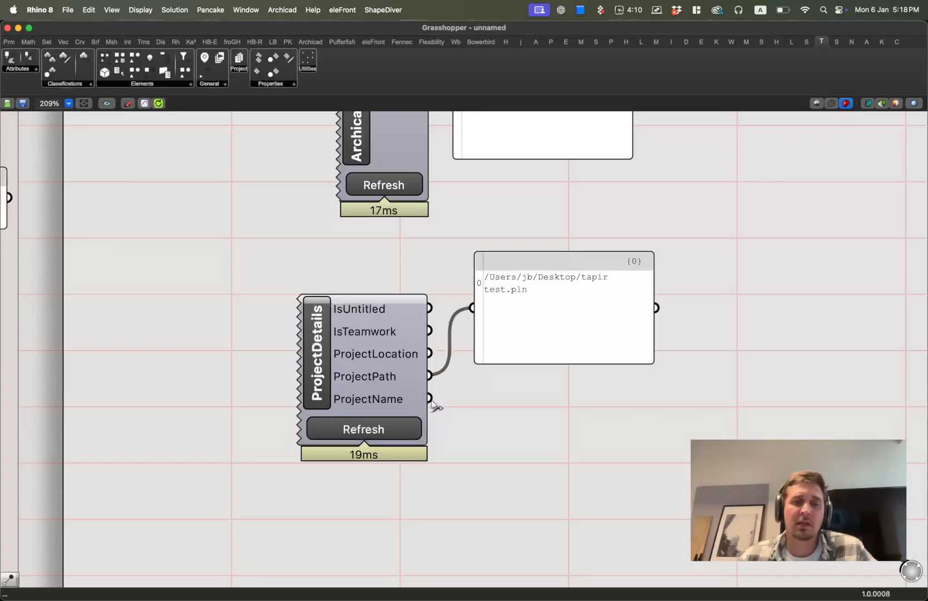
pyautogui.moveTo(430, 399); pyautogui.dragTo(474, 308)
pyautogui.moveTo(554, 310); pyautogui.dragTo(541, 402)
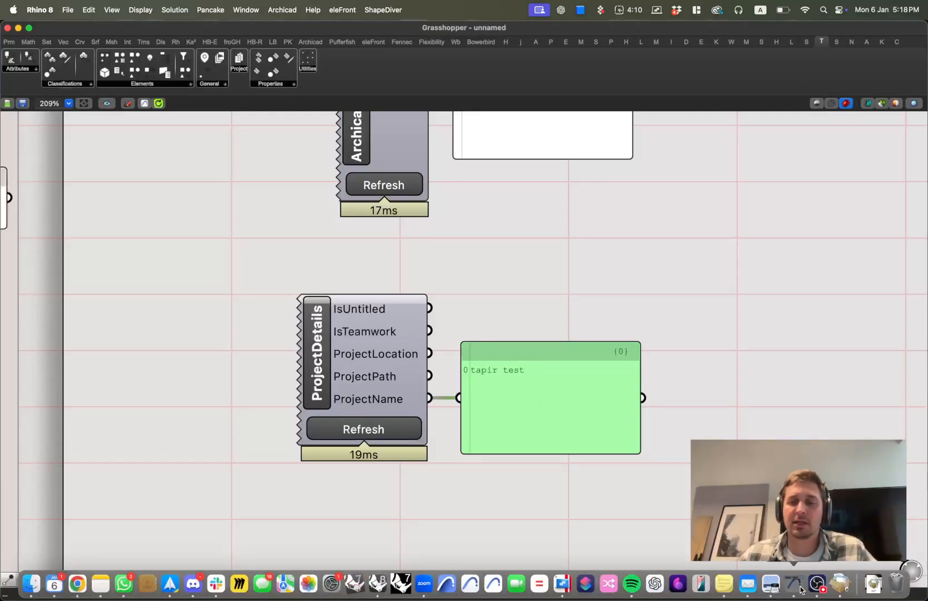
# Step: Switch to Archicad to check which project file is open, and return to Grasshopper in Rhino 8
pyautogui.click(772, 586)
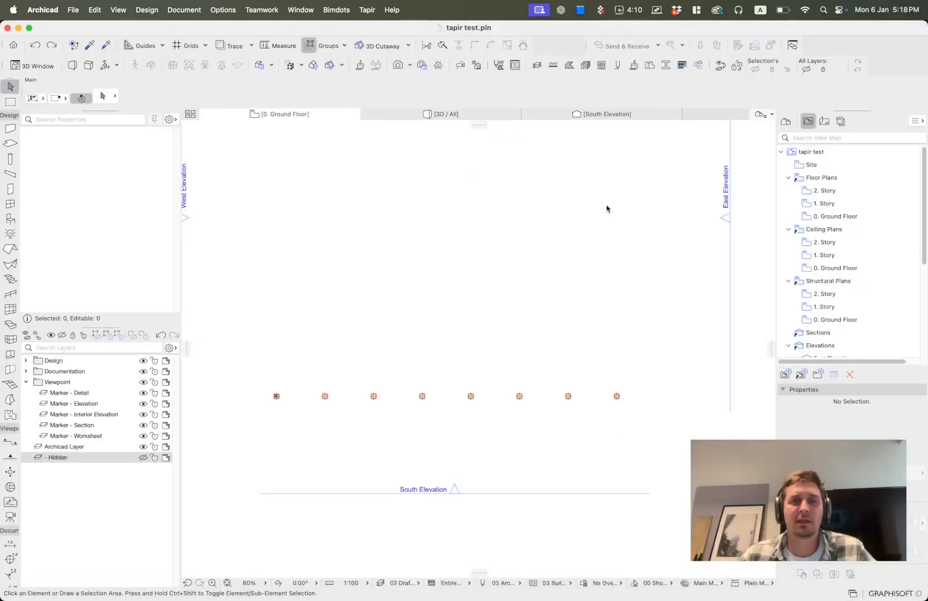
pyautogui.hotkey('ctrl', 'Up')
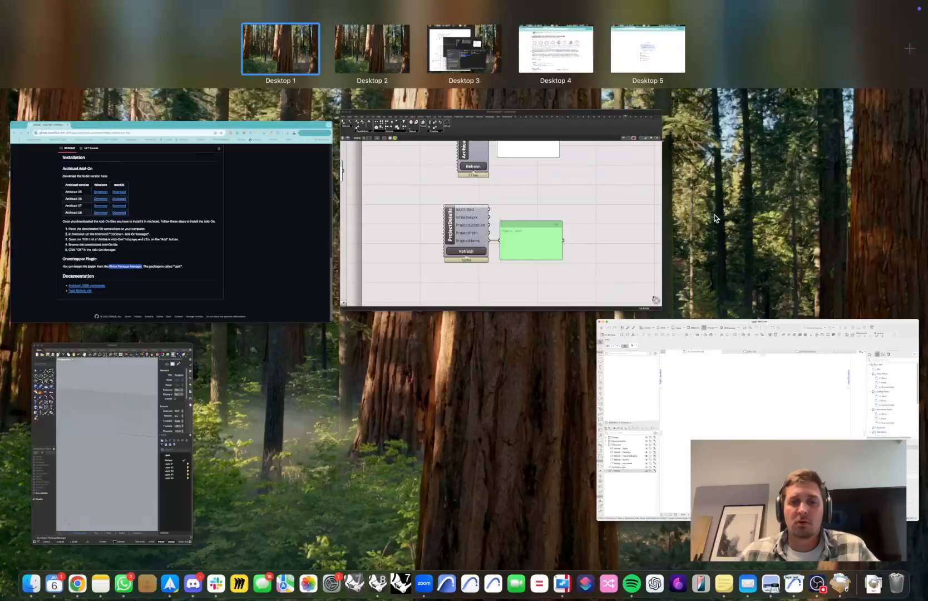
pyautogui.click(663, 467)
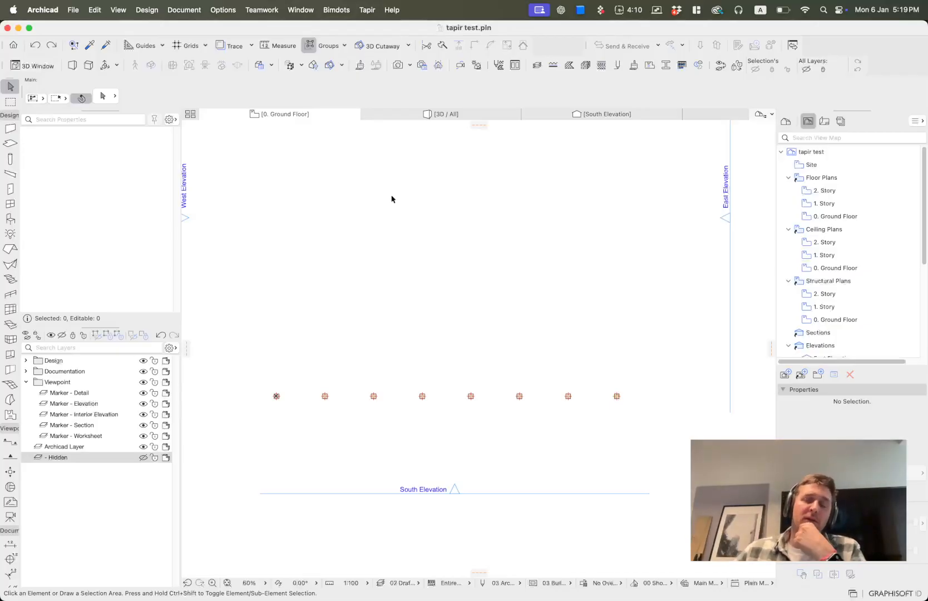
pyautogui.moveTo(540, 583)
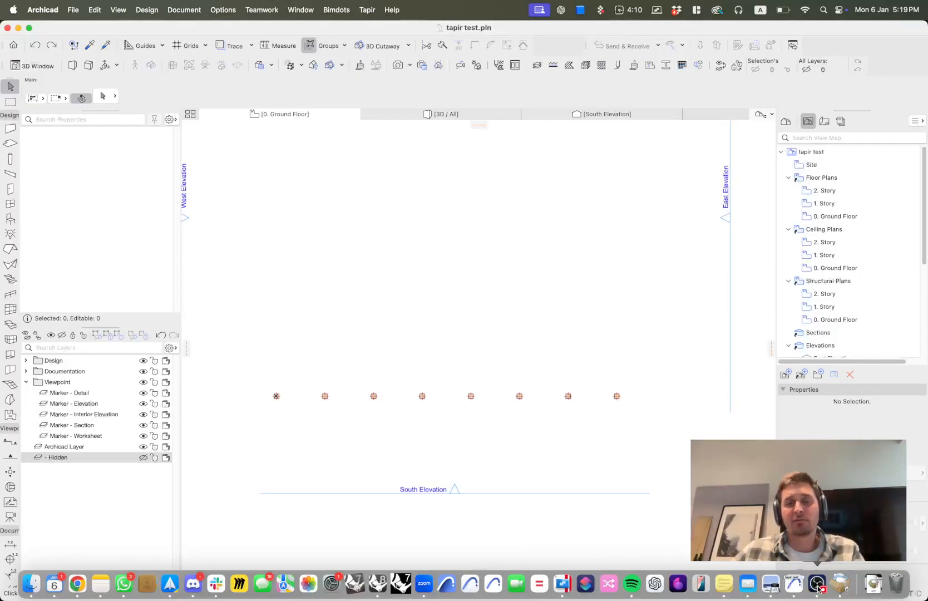
pyautogui.click(378, 582)
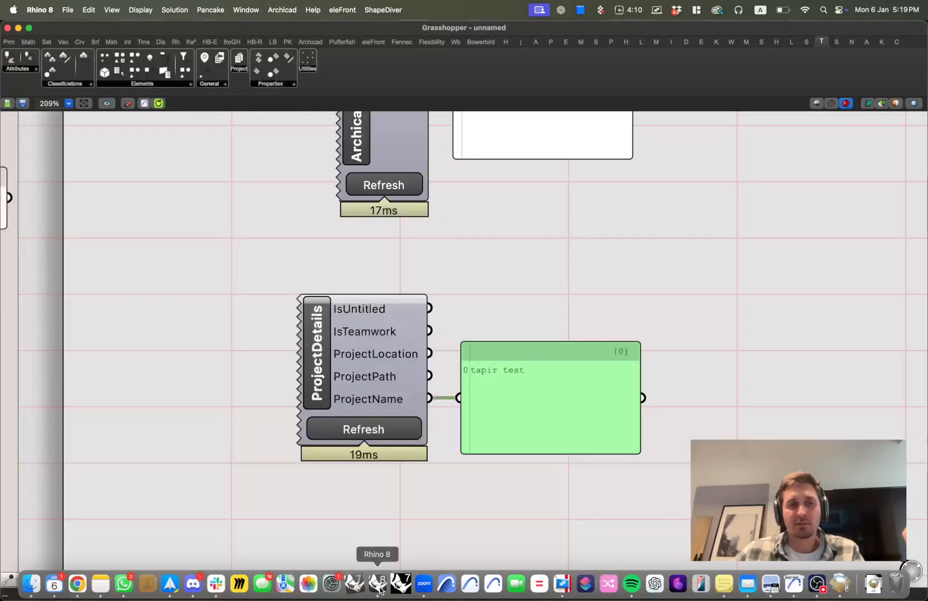
# Step: Move the Grasshopper window aside to half the screen and bring the Rhino 8 model window up beside it
pyautogui.press('F11')
pyautogui.press('F11')
pyautogui.moveTo(69, 29); pyautogui.dragTo(534, 32)
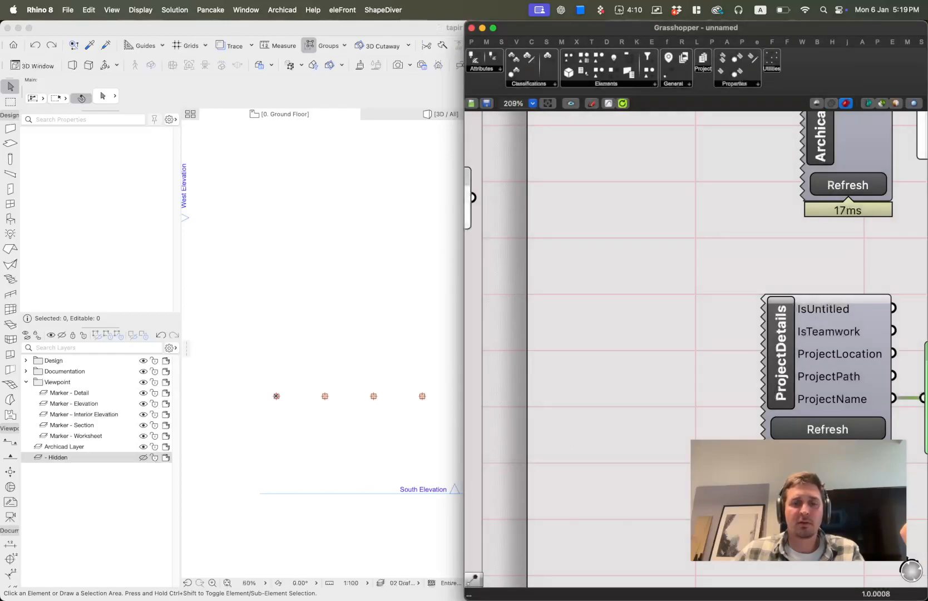
pyautogui.click(378, 583)
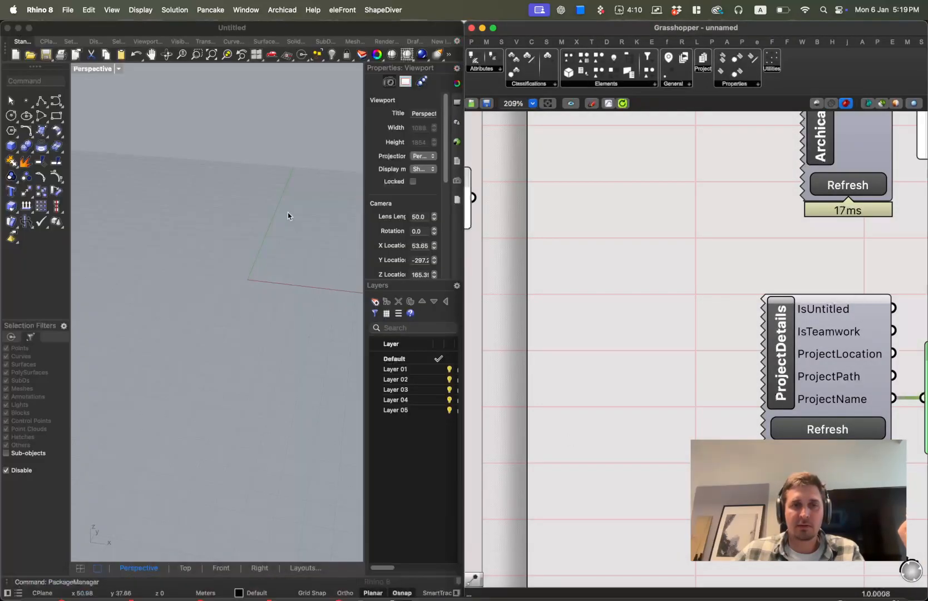
# Step: Run the PackageManager command in Rhino, search the online packages for tapir and return to the Grasshopper canvas
pyautogui.click(100, 105)
pyautogui.write('ps')
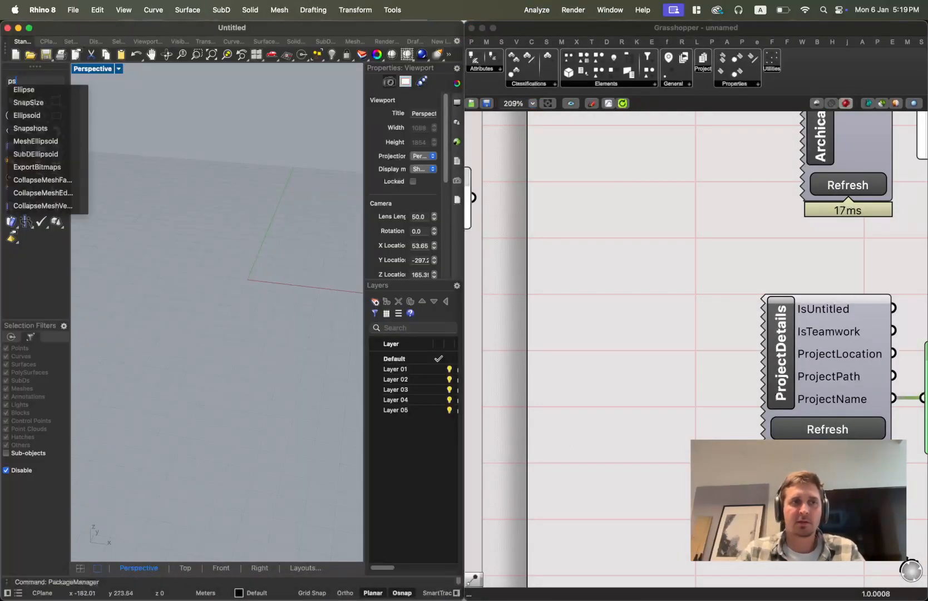
pyautogui.press('BackSpace')
pyautogui.write('ackageManager')
pyautogui.press('Return')
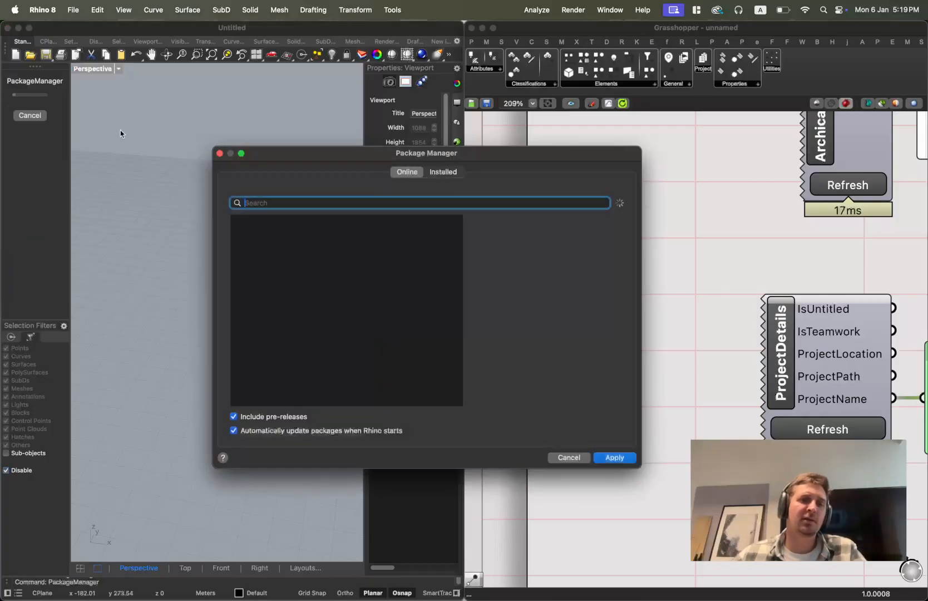
pyautogui.write('tapir')
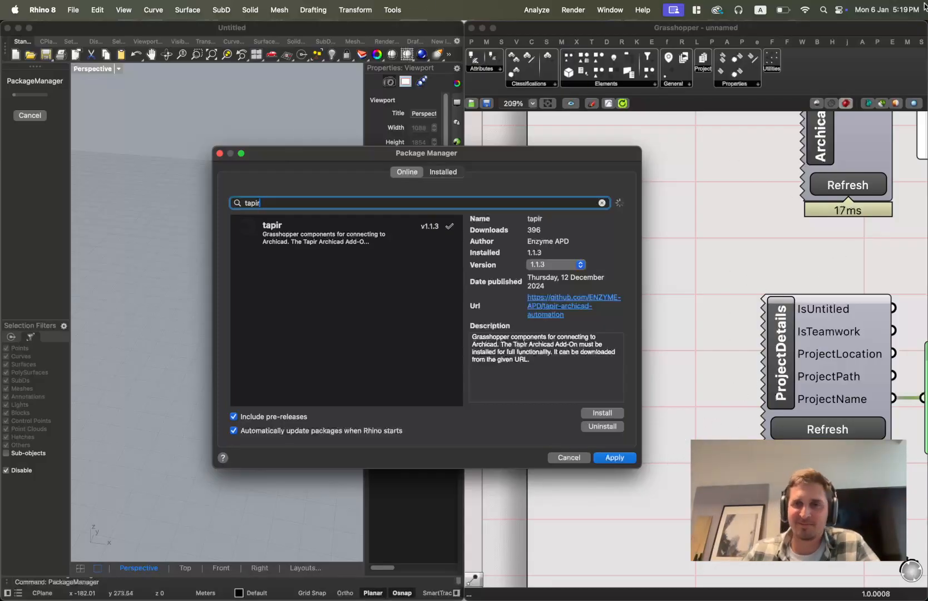
pyautogui.moveTo(927, 1)
pyautogui.click(546, 474)
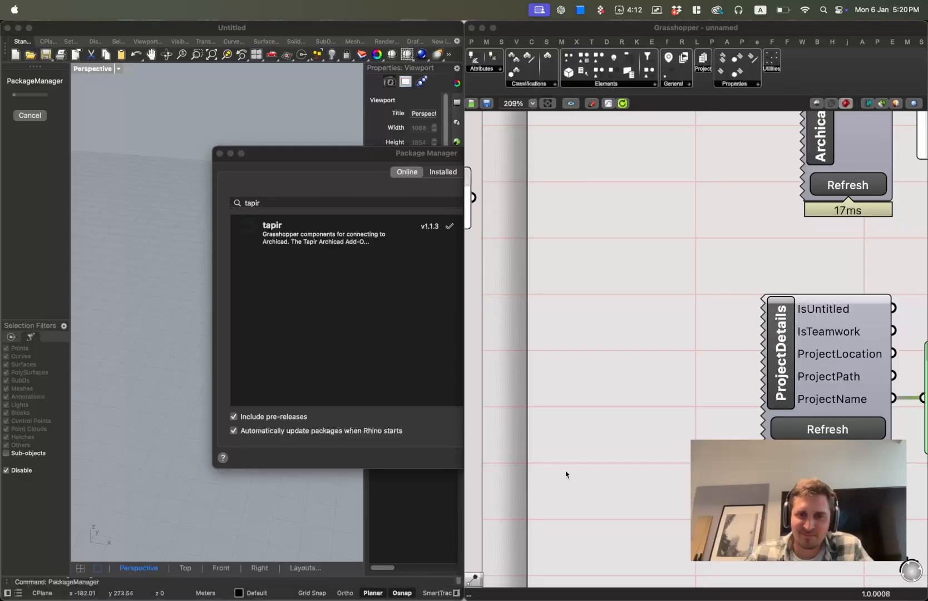